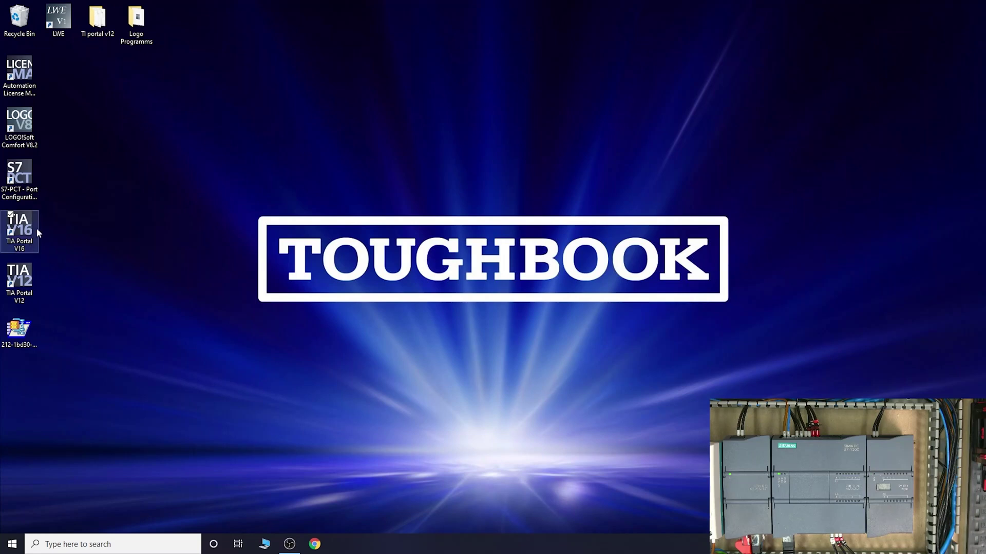
- Launch TIA Portal V16 from the desktop to reach the start page listing Test.ap16 and You tube.ap16
{"action": "left_click_drag", "start_coordinate": [63, 208], "coordinate": [26, 294]}
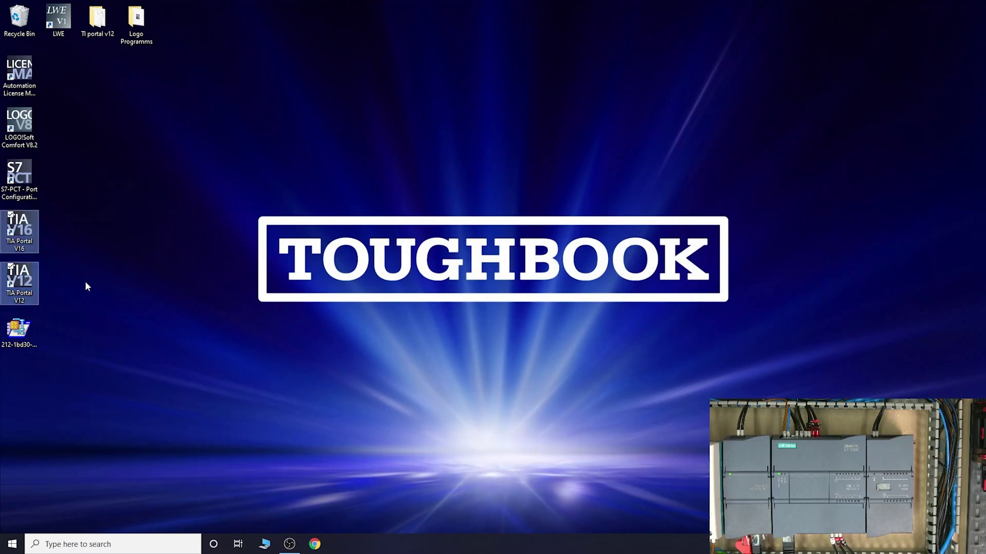
{"action": "left_click", "coordinate": [85, 283]}
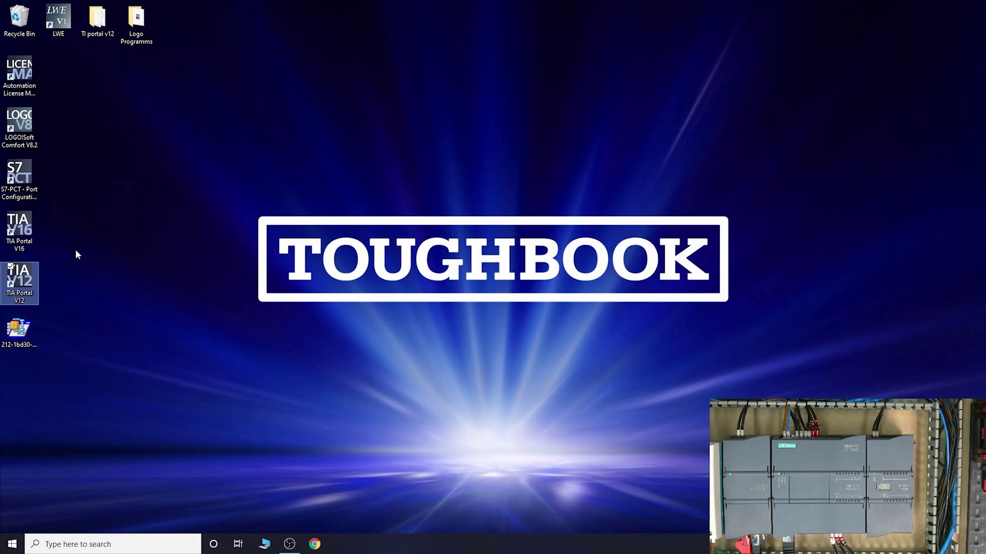
{"action": "left_click", "coordinate": [30, 215]}
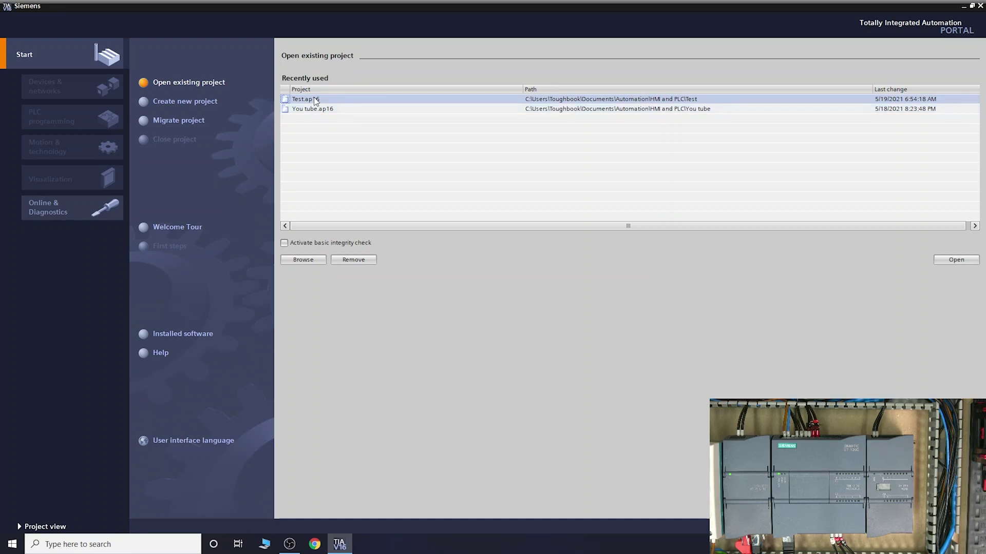
- Open the recently used Test.ap16 project from the Open existing project list
{"action": "left_click", "coordinate": [177, 102]}
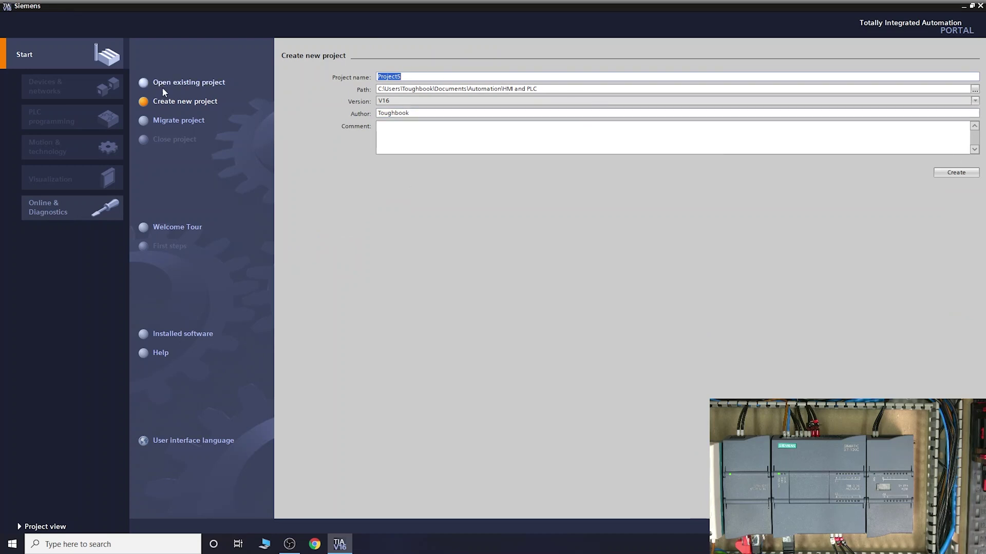
{"action": "left_click", "coordinate": [182, 85]}
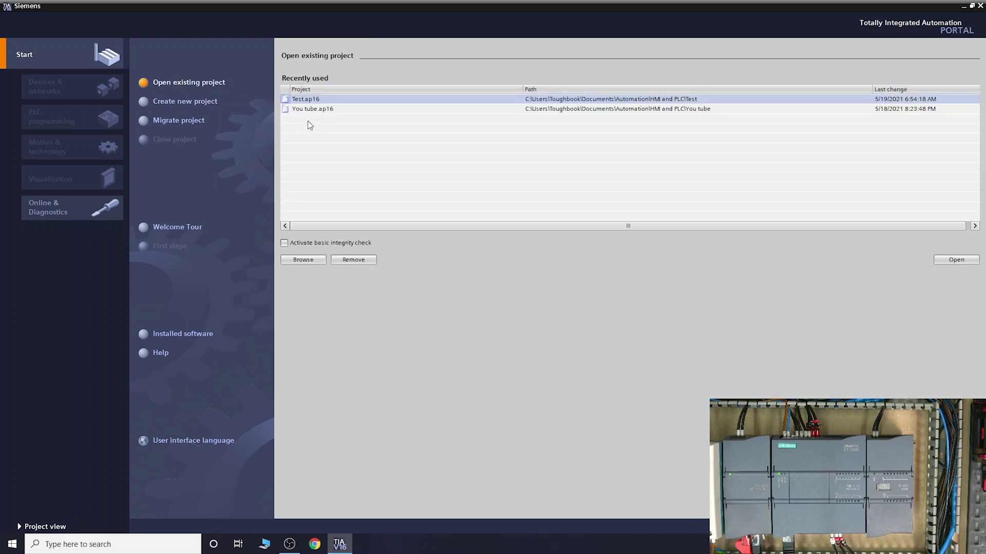
{"action": "double_click", "coordinate": [328, 100]}
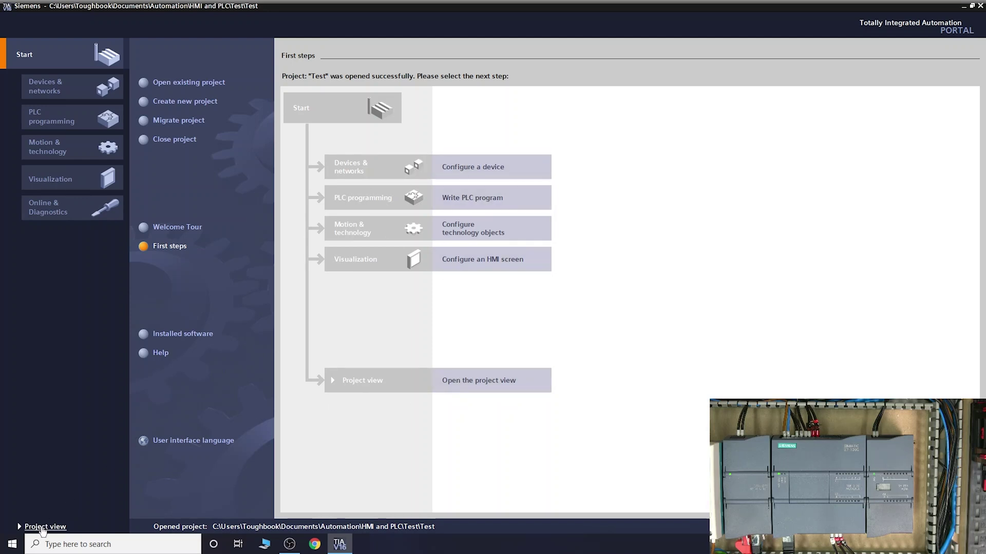
- Switch the Test project from the Portal view to the Project view with its project tree
{"action": "left_click", "coordinate": [41, 527]}
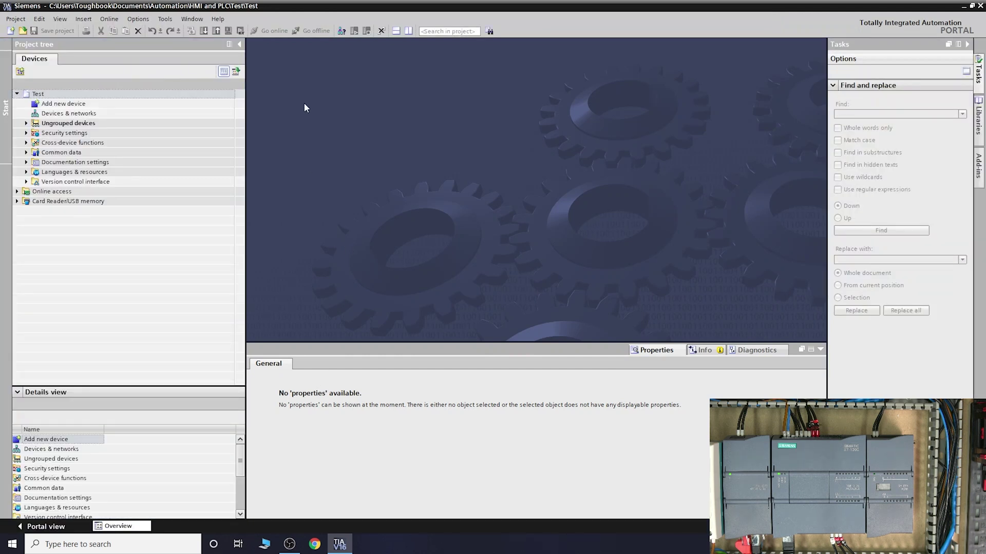
{"action": "left_click", "coordinate": [342, 30]}
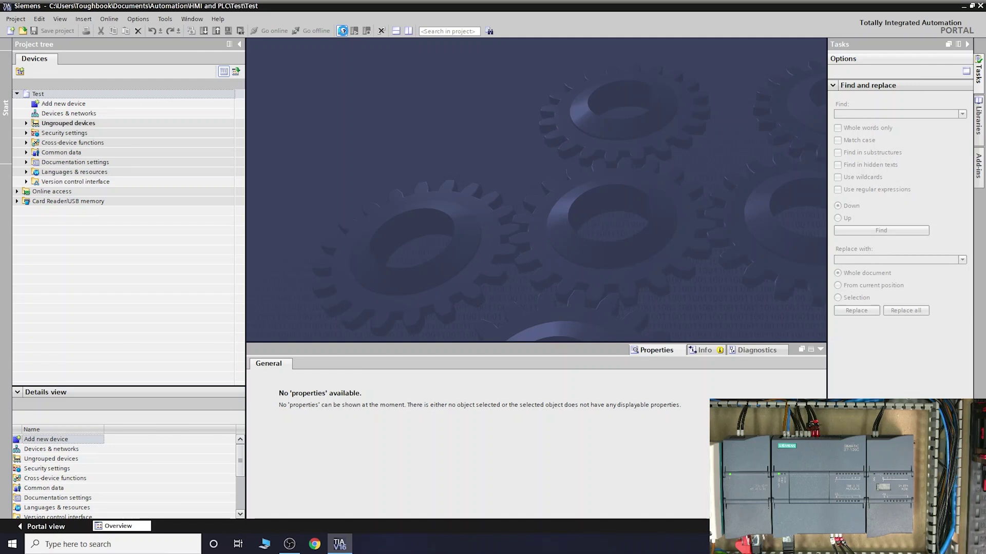
- Scan the PN/IE network and show plc_1 [192.168.2.10] and hmi_1 [192.168.2.3] under Online access
{"action": "left_click", "coordinate": [341, 30]}
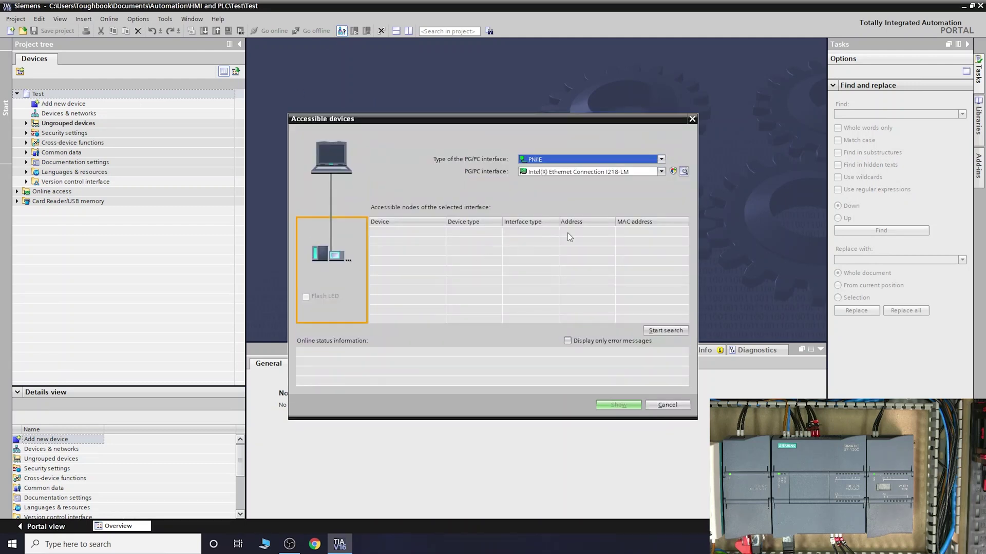
{"action": "left_click", "coordinate": [667, 330]}
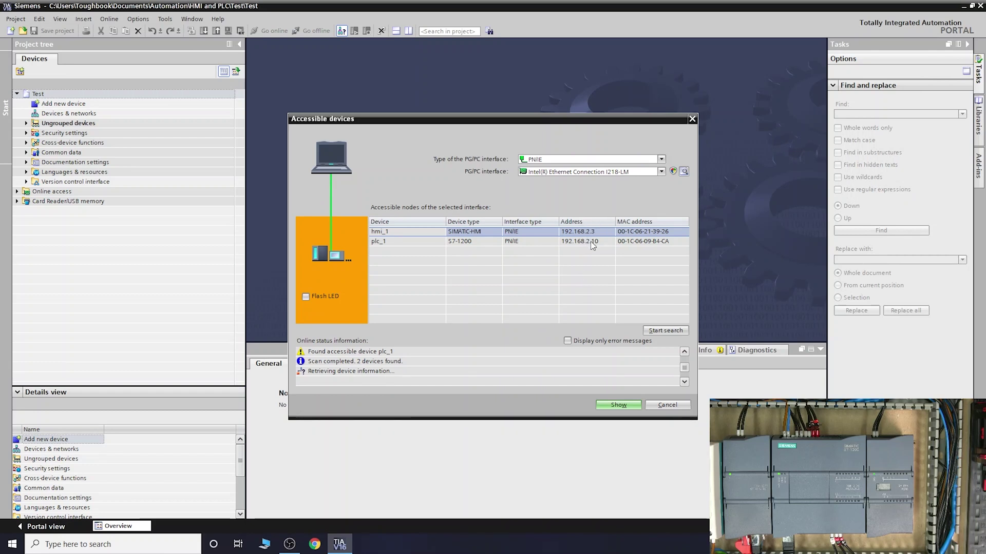
{"action": "left_click", "coordinate": [613, 403]}
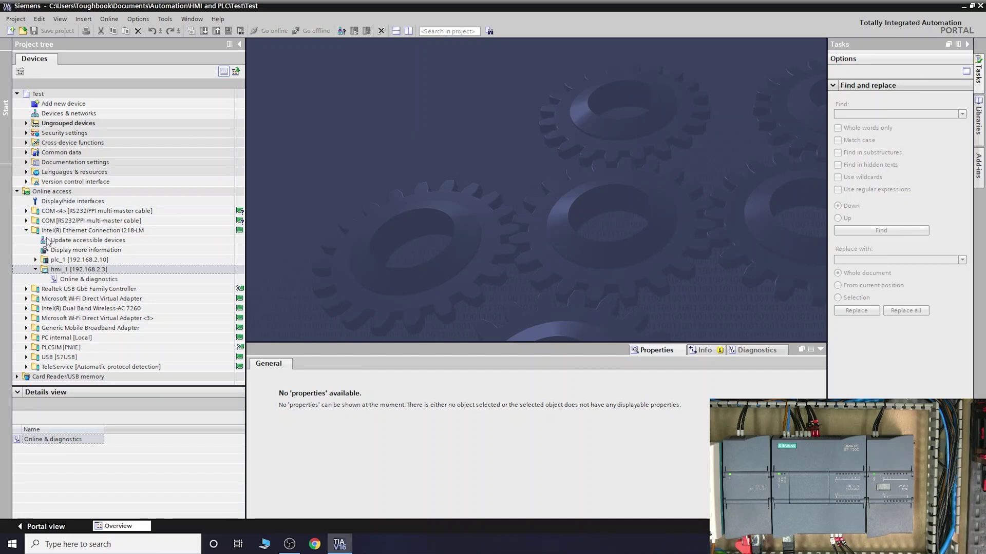
- Open plc_1's Online & diagnostics and copy its article number 6ES7 212-1BD30-0XB0
{"action": "left_click", "coordinate": [80, 269]}
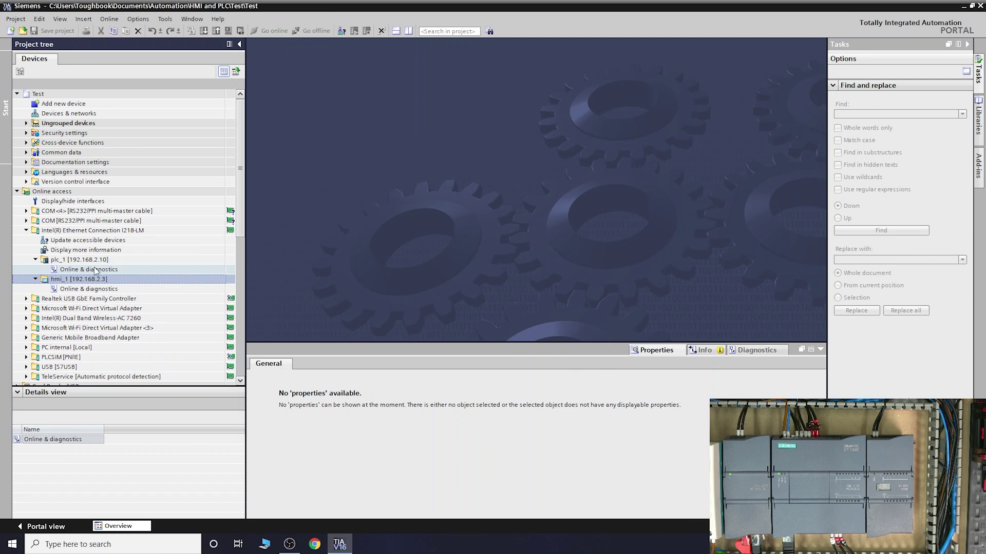
{"action": "left_click", "coordinate": [96, 270]}
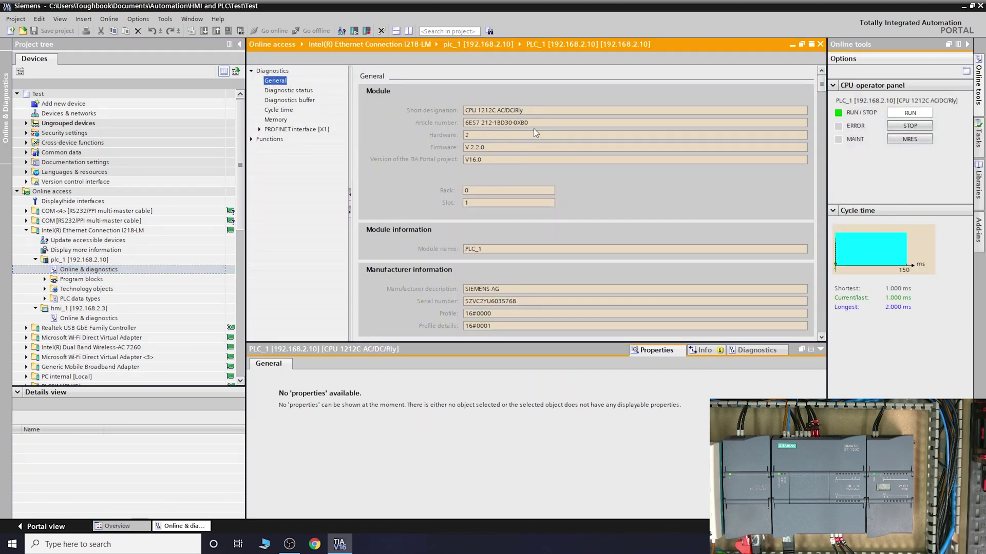
{"action": "left_click_drag", "start_coordinate": [529, 123], "coordinate": [452, 133]}
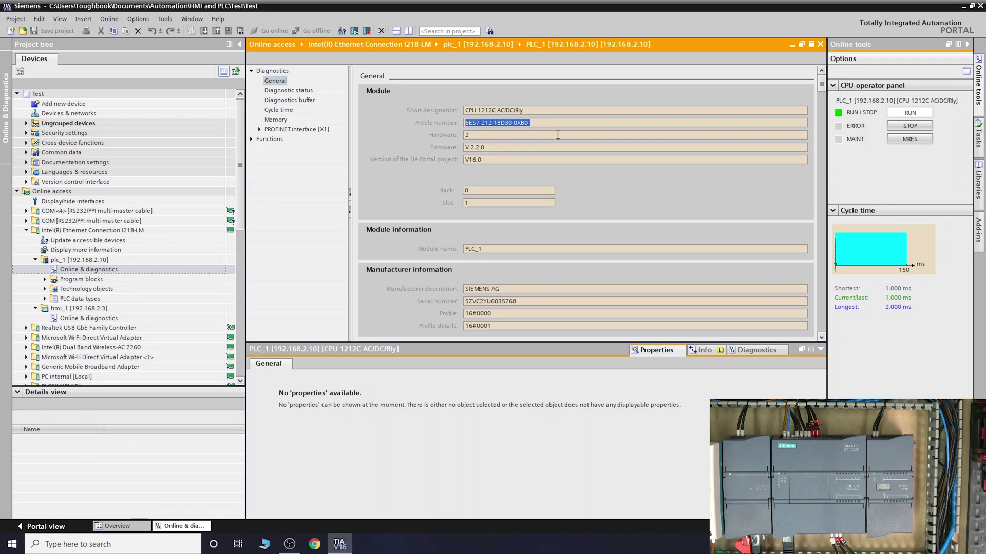
{"action": "right_click", "coordinate": [470, 124]}
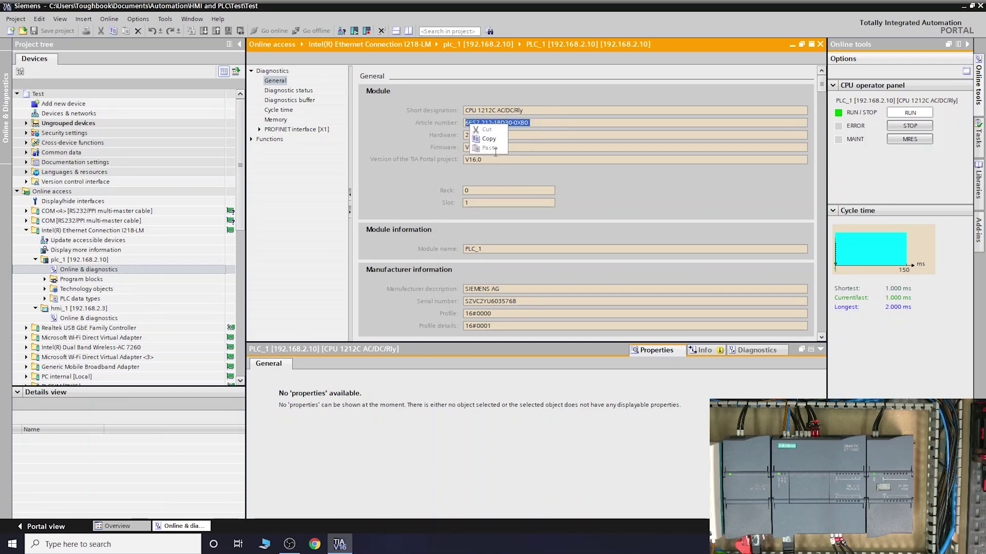
{"action": "left_click", "coordinate": [495, 139]}
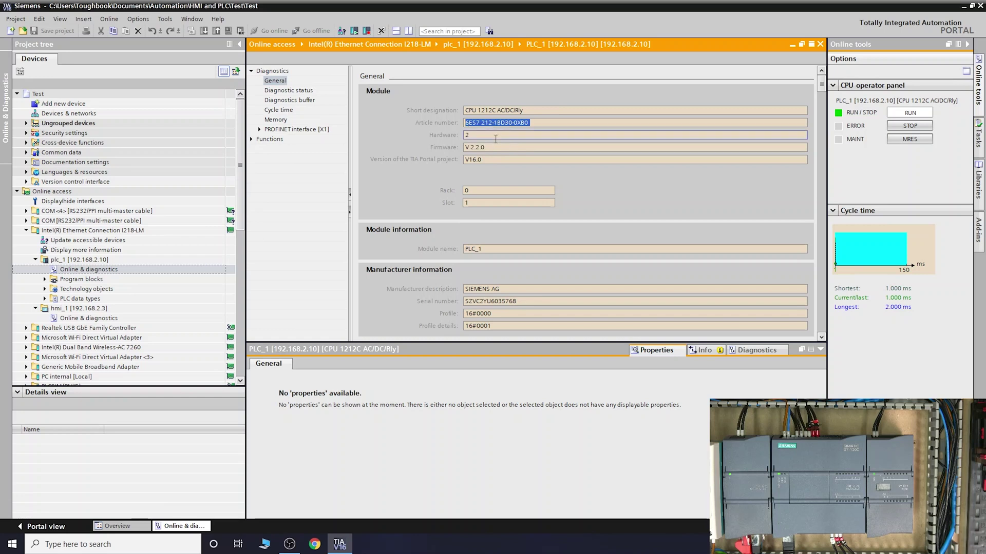
- Maximise Chrome and search Google for 'siemens mall'
{"action": "left_click", "coordinate": [297, 548]}
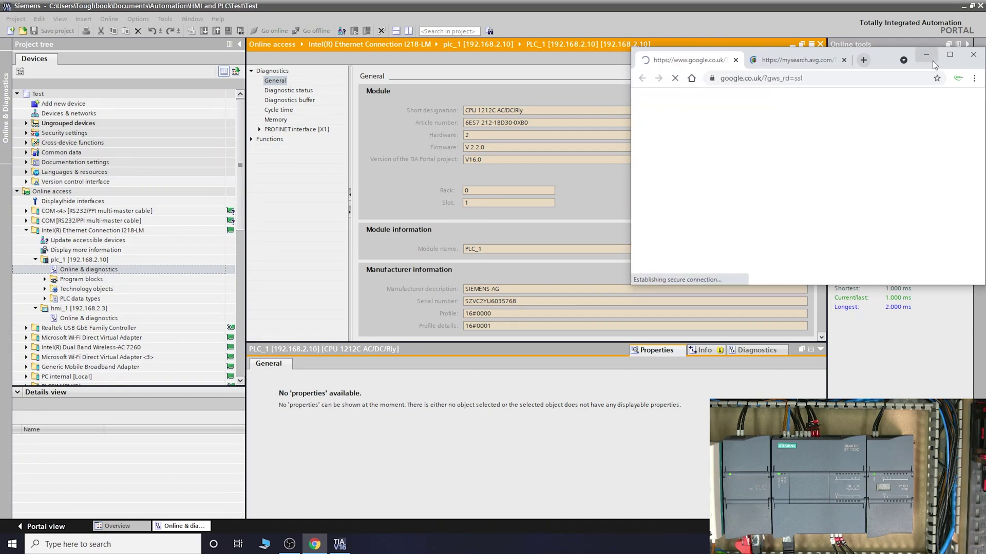
{"action": "left_click", "coordinate": [844, 61]}
{"action": "left_click", "coordinate": [950, 55]}
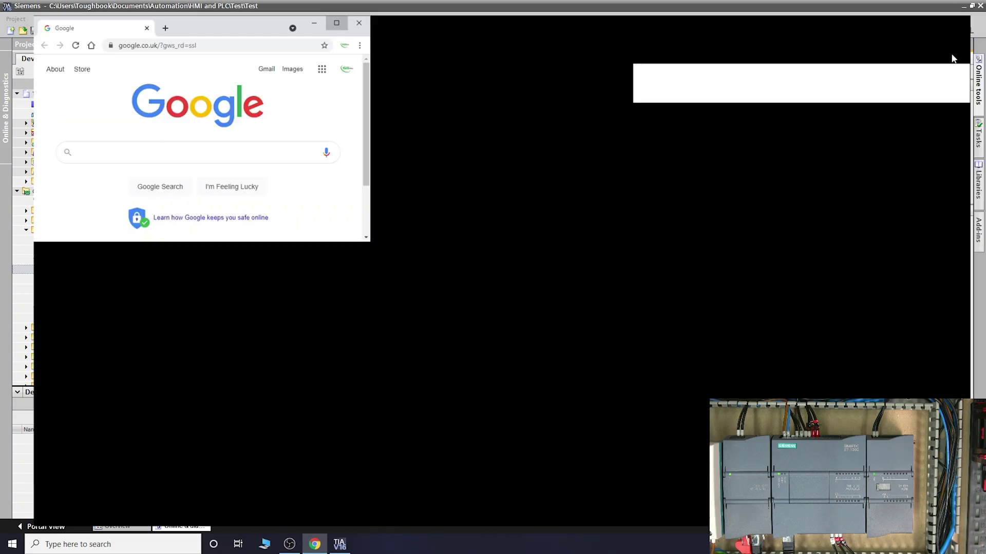
{"action": "left_click", "coordinate": [408, 239]}
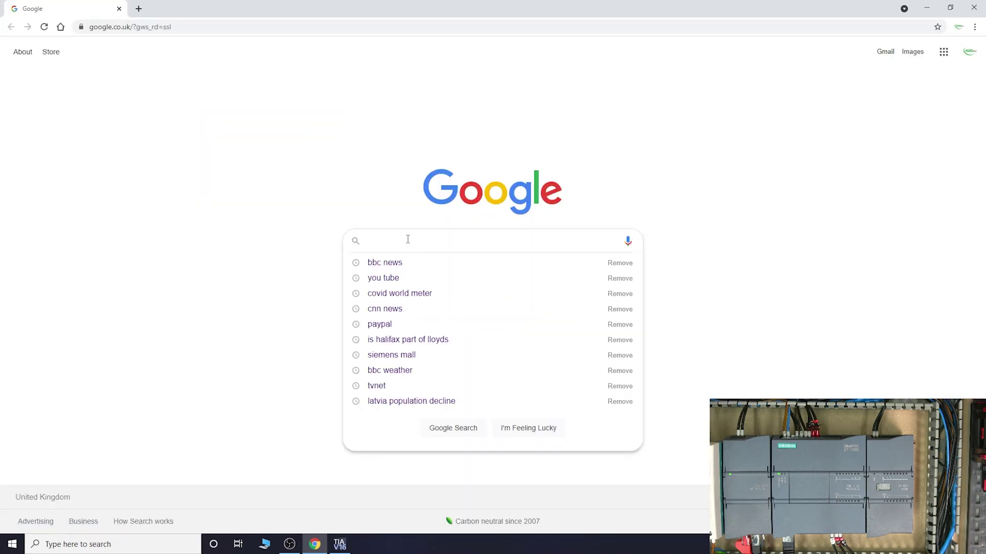
{"action": "type", "text": "siemens mall"}
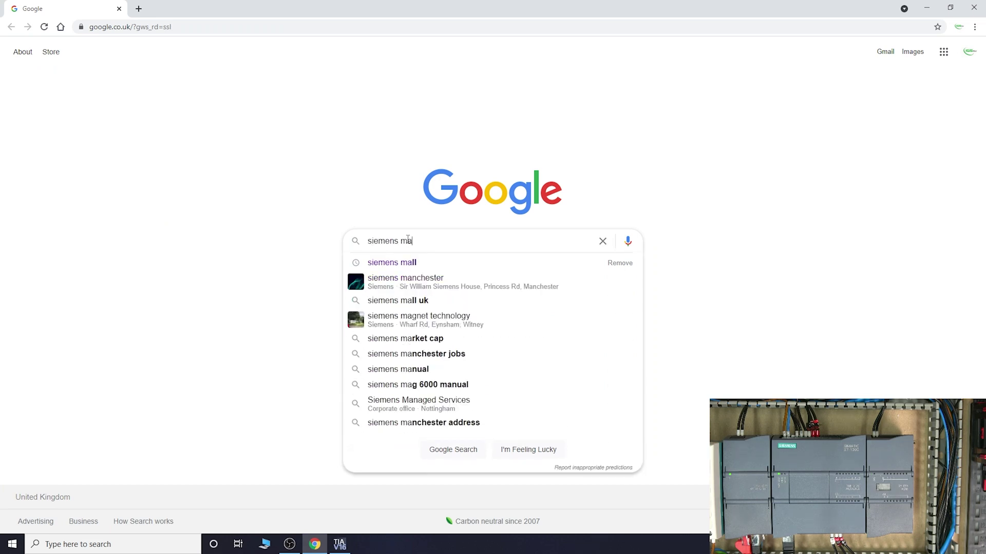
{"action": "key", "text": "Return"}
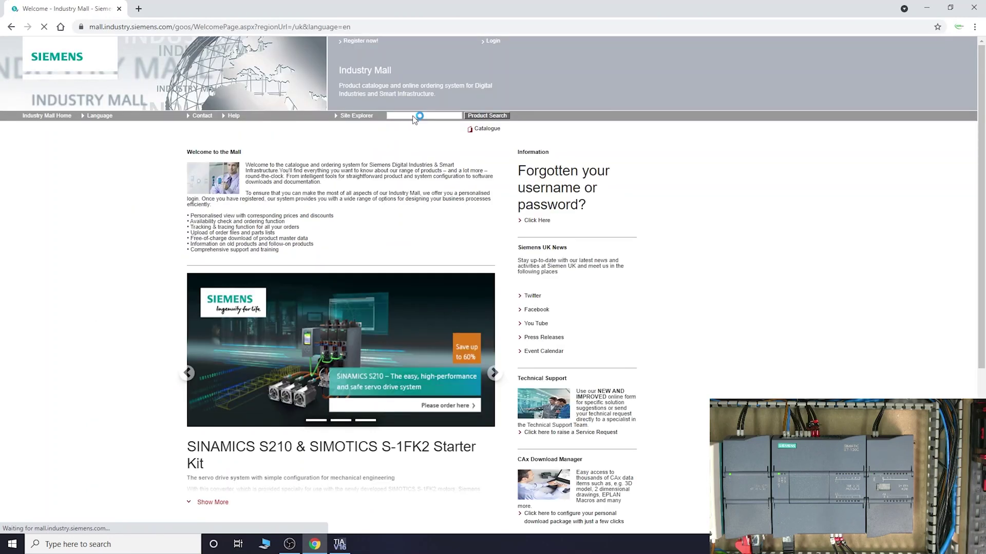
- Paste the article number into the Mall's Product Search and open product 6ES7212-1BD30-0XB0
{"action": "left_click", "coordinate": [414, 116]}
{"action": "right_click", "coordinate": [413, 115]}
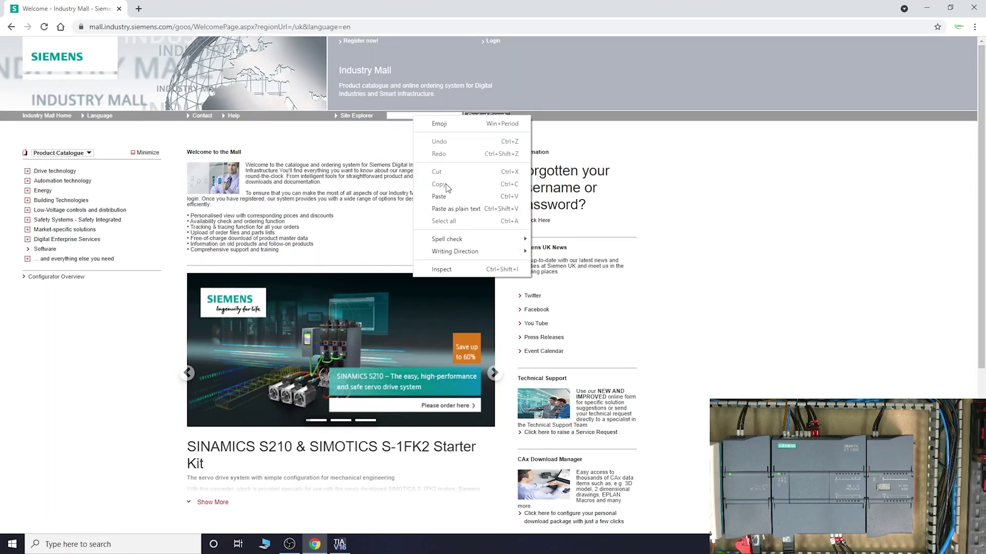
{"action": "left_click", "coordinate": [440, 197]}
{"action": "left_click", "coordinate": [496, 117]}
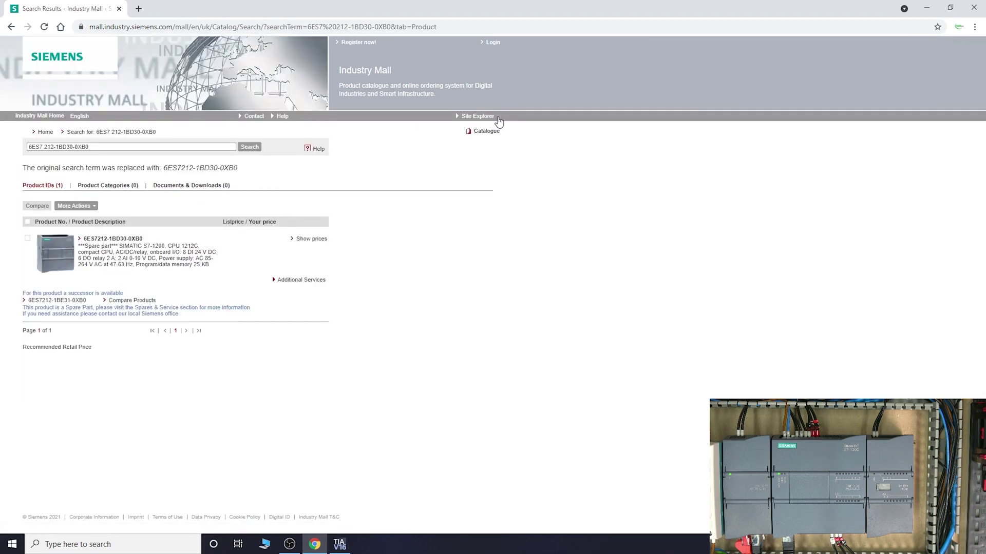
{"action": "left_click", "coordinate": [122, 239]}
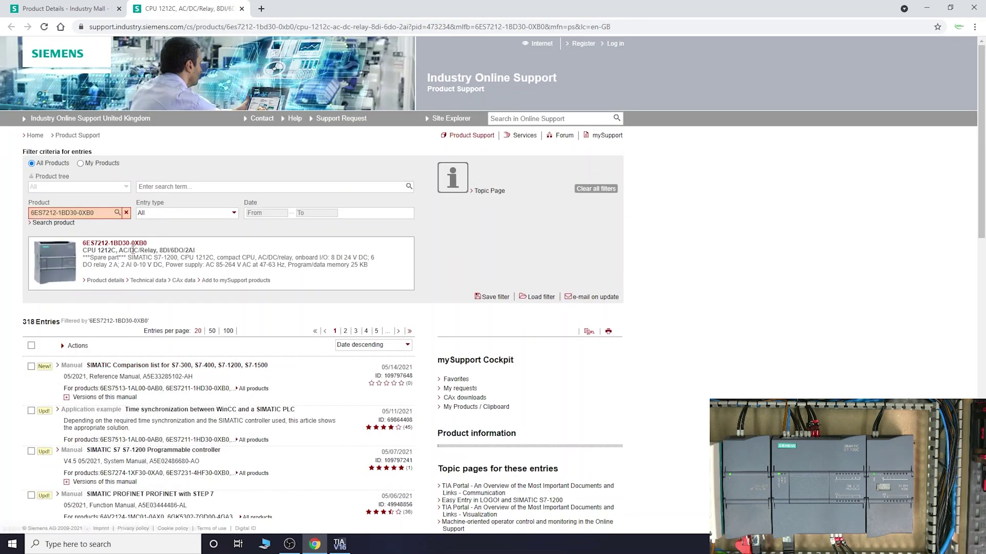
- Filter the support entries to Download and open the CPU 1212C operating system updates entry
{"action": "left_click", "coordinate": [235, 215]}
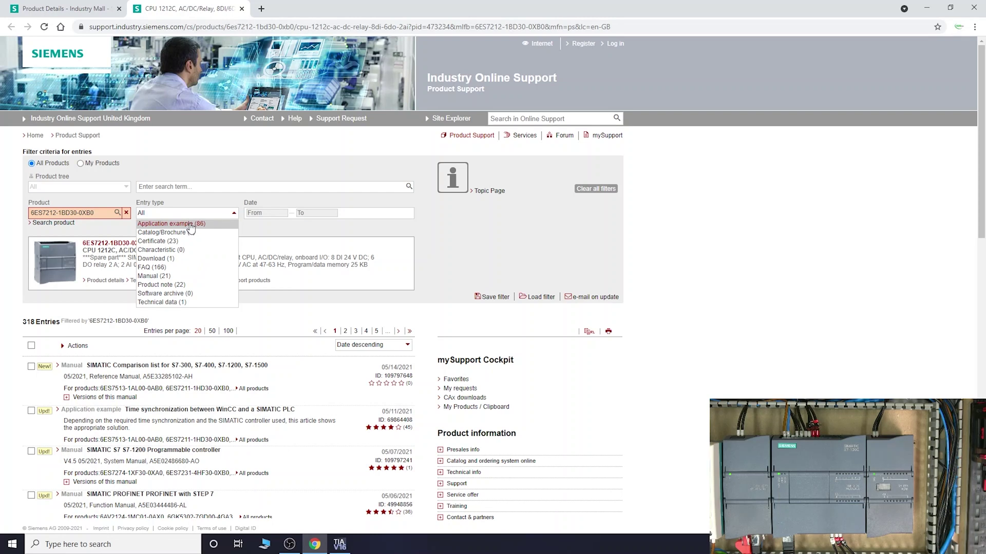
{"action": "left_click", "coordinate": [161, 259]}
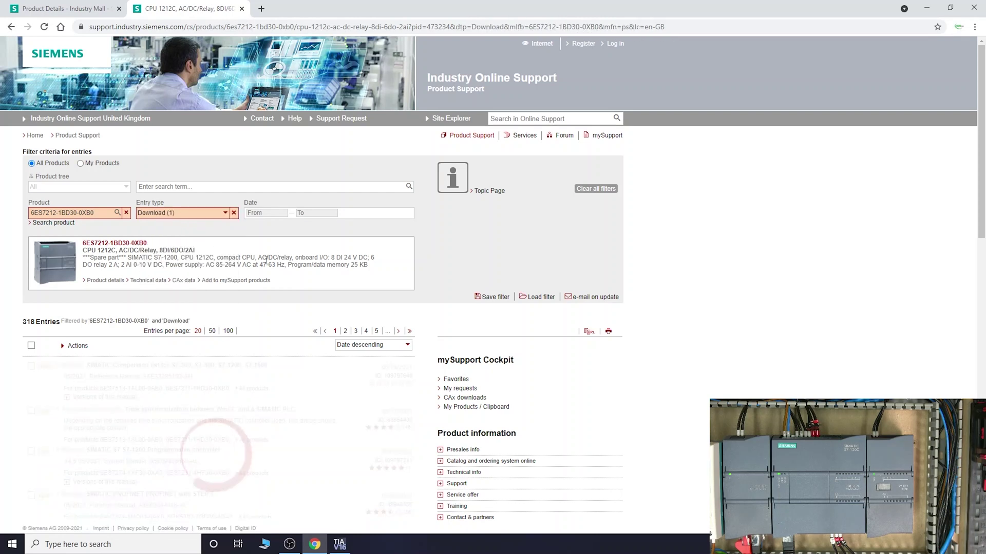
{"action": "left_click", "coordinate": [222, 368]}
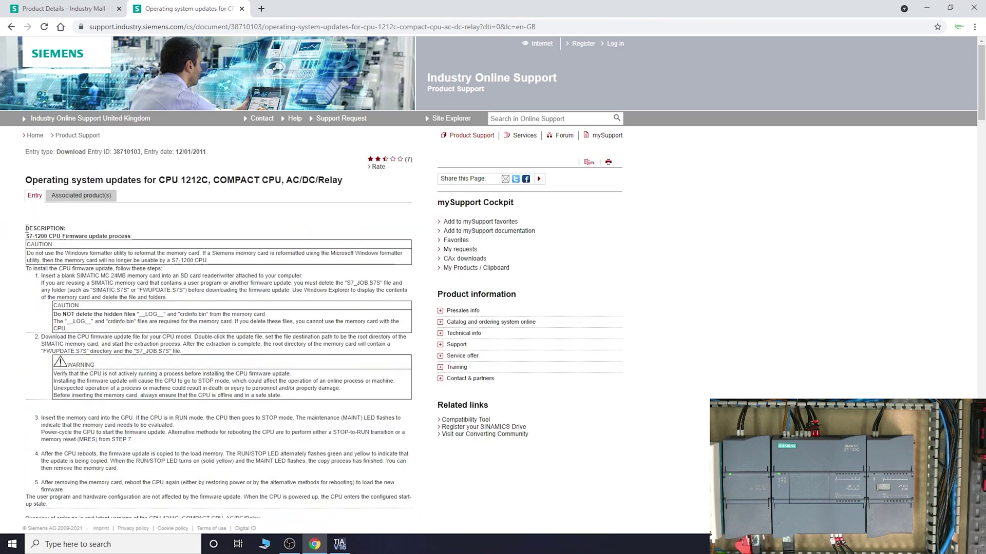
- Locate firmware V 2.2.0 in the update table, then minimise the browser
{"action": "left_click_drag", "start_coordinate": [26, 229], "coordinate": [139, 483]}
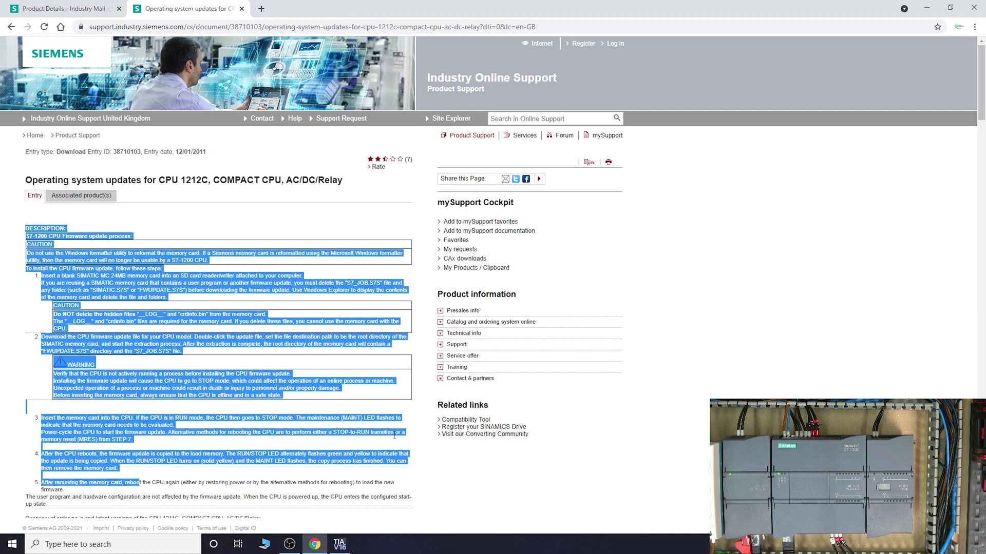
{"action": "left_click", "coordinate": [623, 399]}
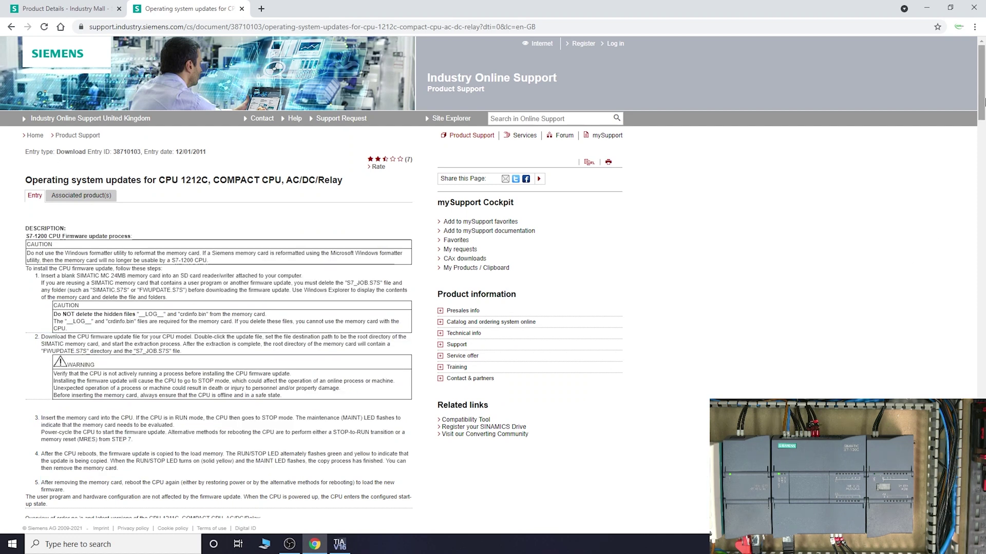
{"action": "scroll", "coordinate": [983, 104], "scroll_direction": "down", "scroll_amount": 5}
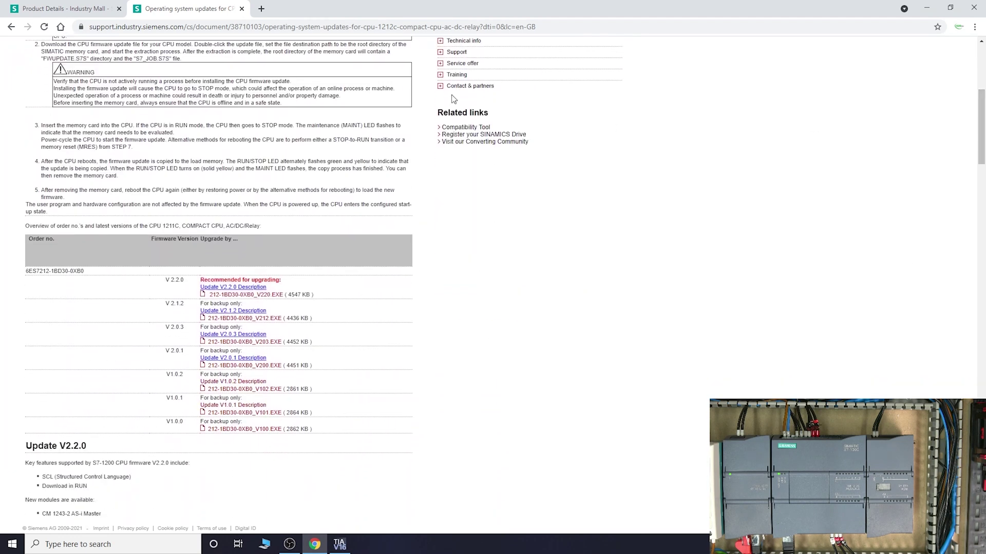
{"action": "left_click_drag", "start_coordinate": [193, 284], "coordinate": [154, 283]}
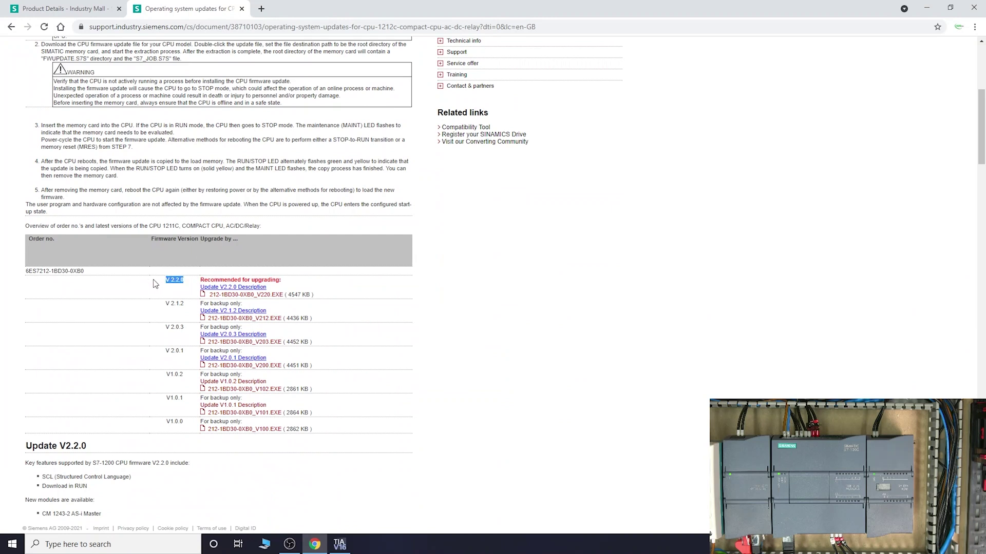
{"action": "left_click", "coordinate": [926, 7]}
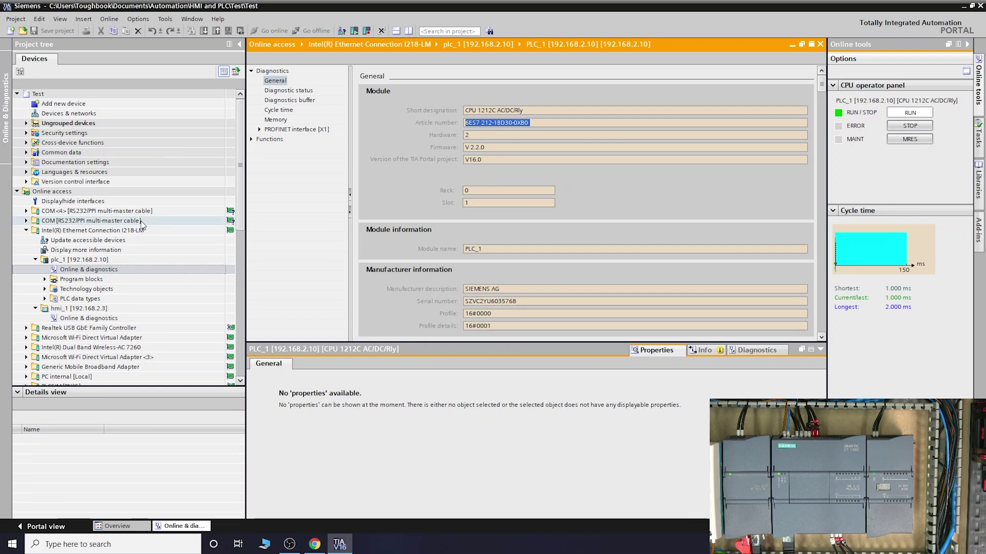
- Add an Unspecified CPU 1200 from SIMATIC S7-1200 controllers with firmware version V2.2
{"action": "left_click", "coordinate": [56, 105]}
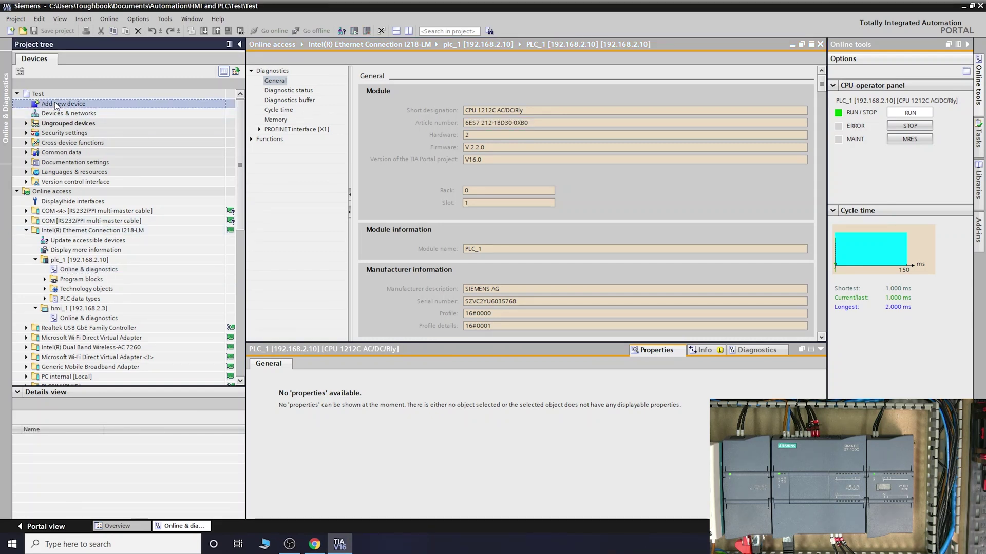
{"action": "double_click", "coordinate": [55, 104]}
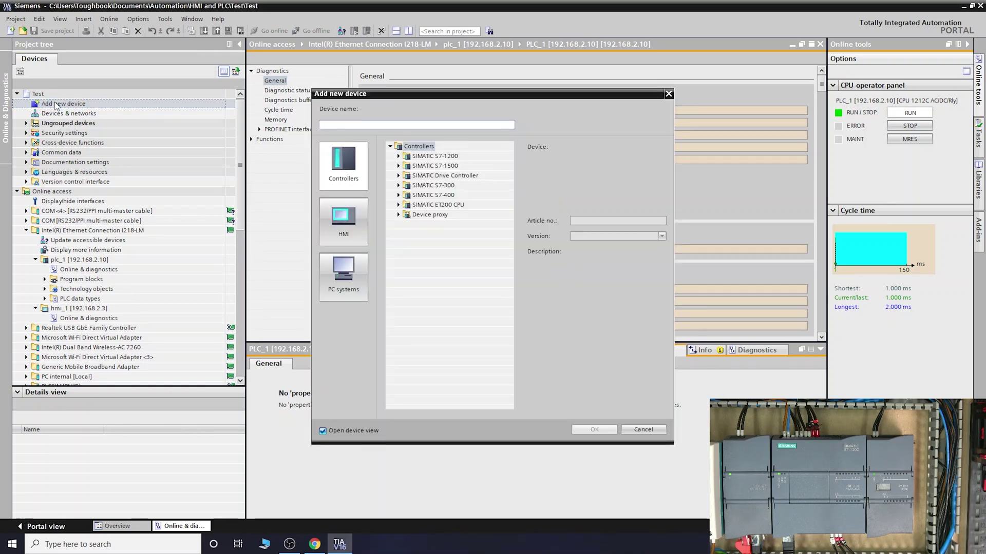
{"action": "left_click", "coordinate": [398, 156]}
{"action": "left_click", "coordinate": [406, 166]}
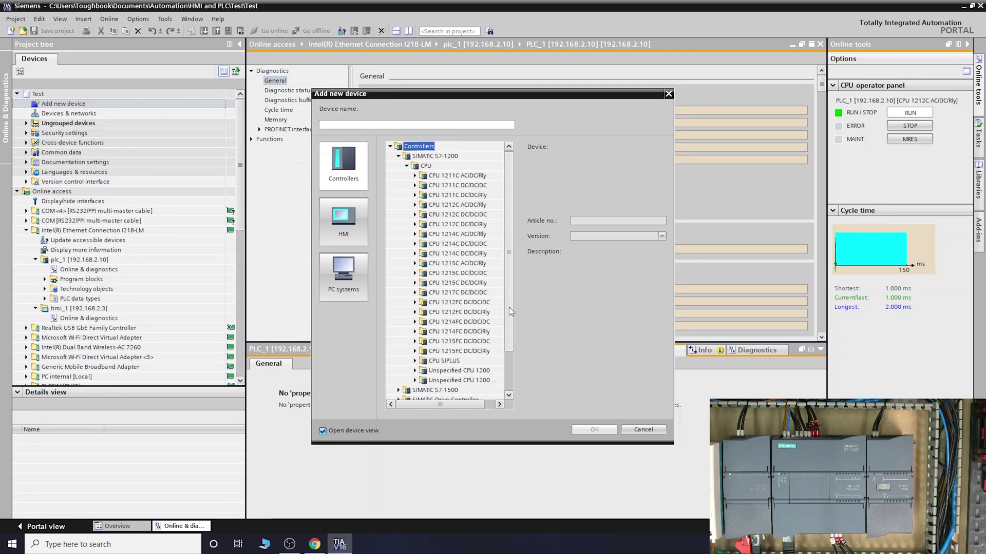
{"action": "scroll", "coordinate": [415, 322], "scroll_direction": "down", "scroll_amount": 2}
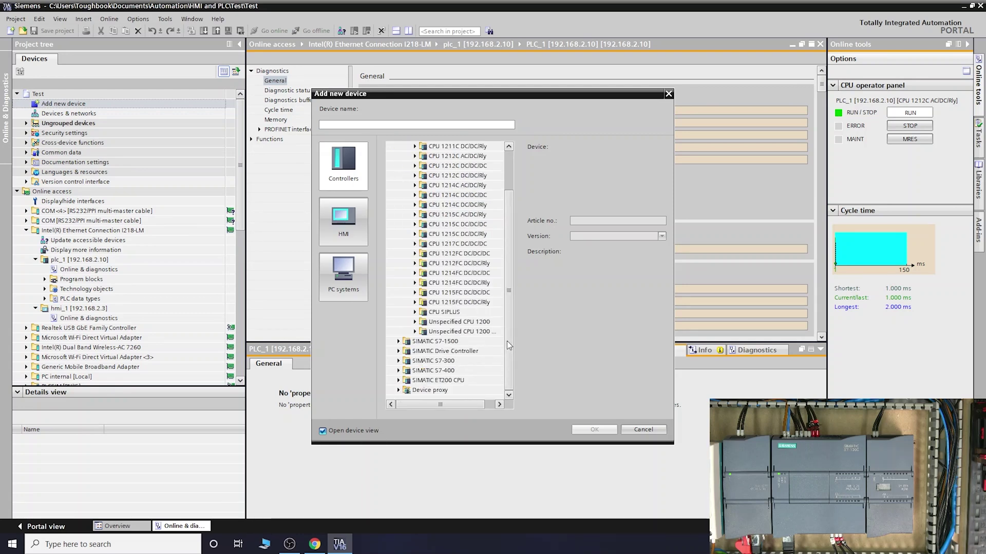
{"action": "left_click", "coordinate": [416, 322]}
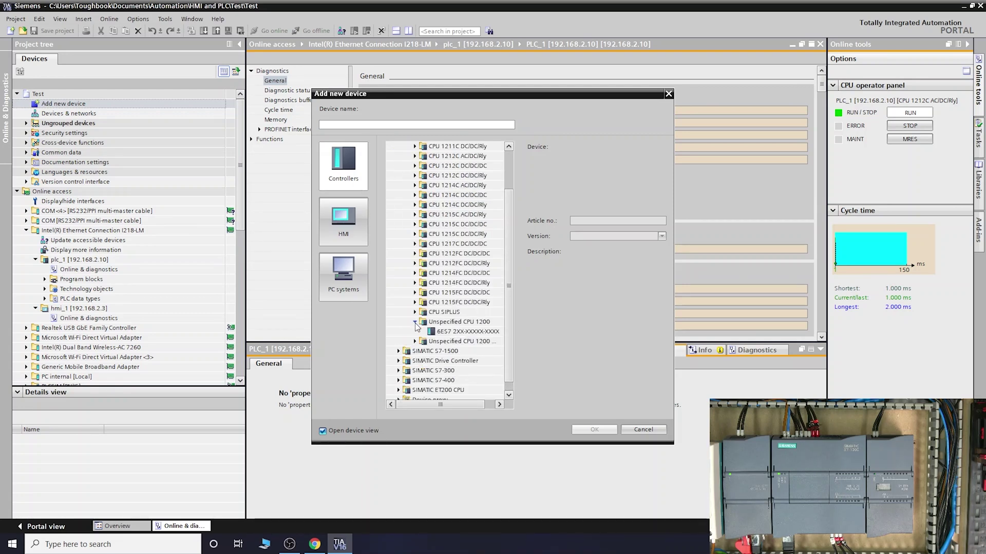
{"action": "left_click", "coordinate": [469, 332]}
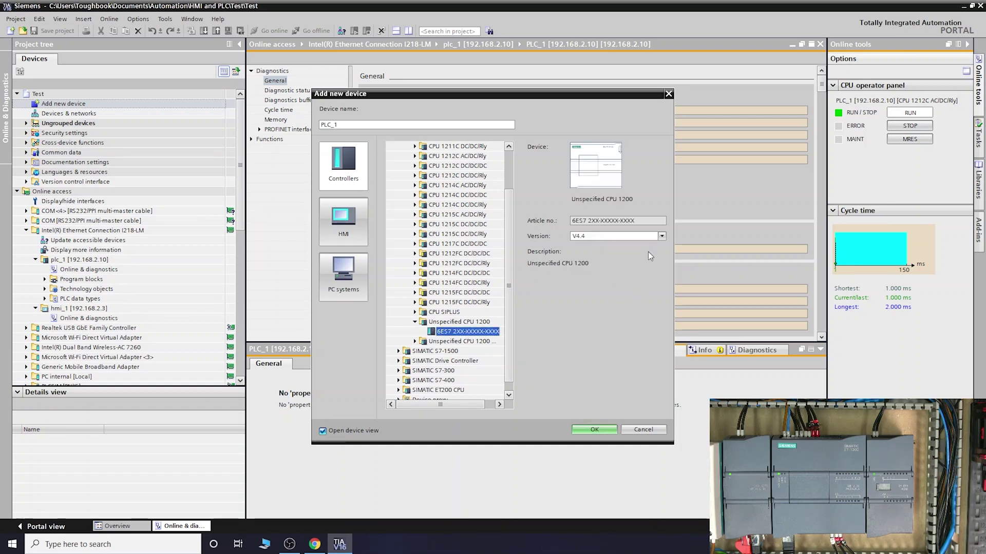
{"action": "left_click", "coordinate": [662, 237]}
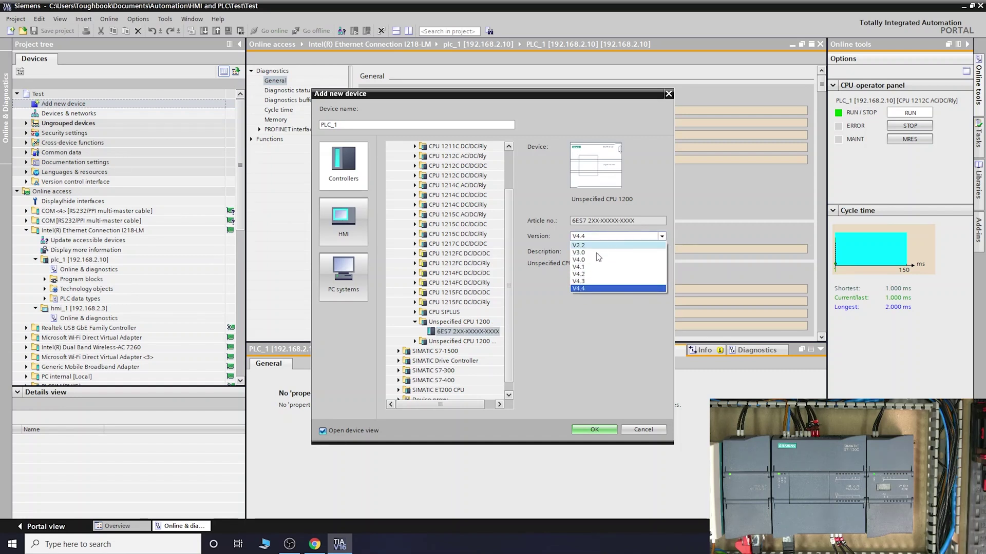
{"action": "left_click", "coordinate": [580, 245]}
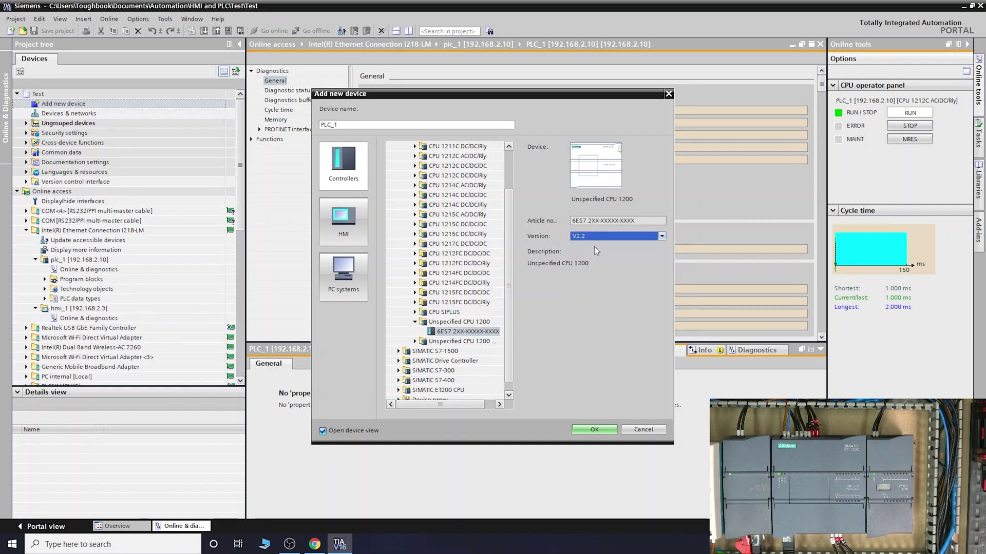
{"action": "left_click", "coordinate": [592, 432]}
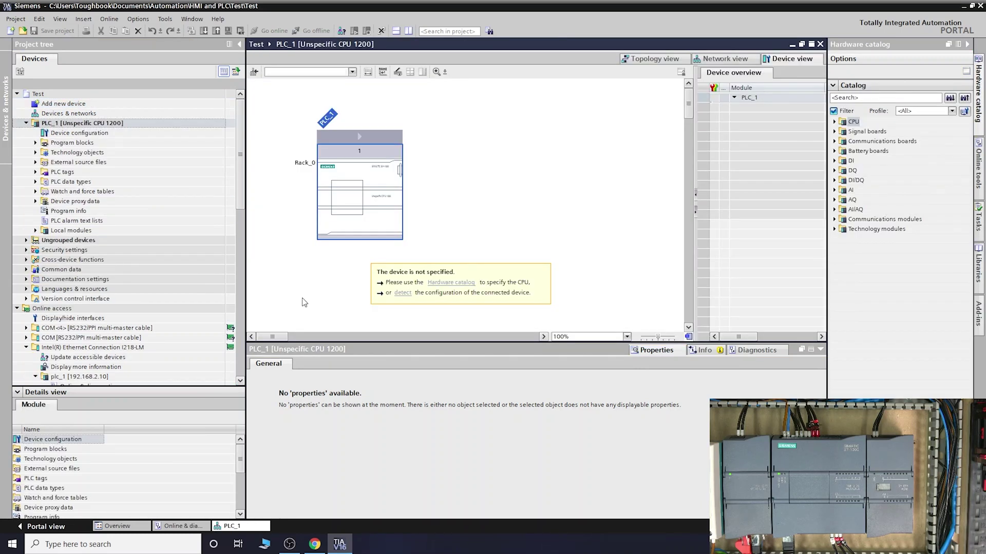
- Detect the hardware of plc_1 at 192.168.2.10, making PLC_1 a CPU 1212C AC/DC/Rly
{"action": "left_click", "coordinate": [403, 293]}
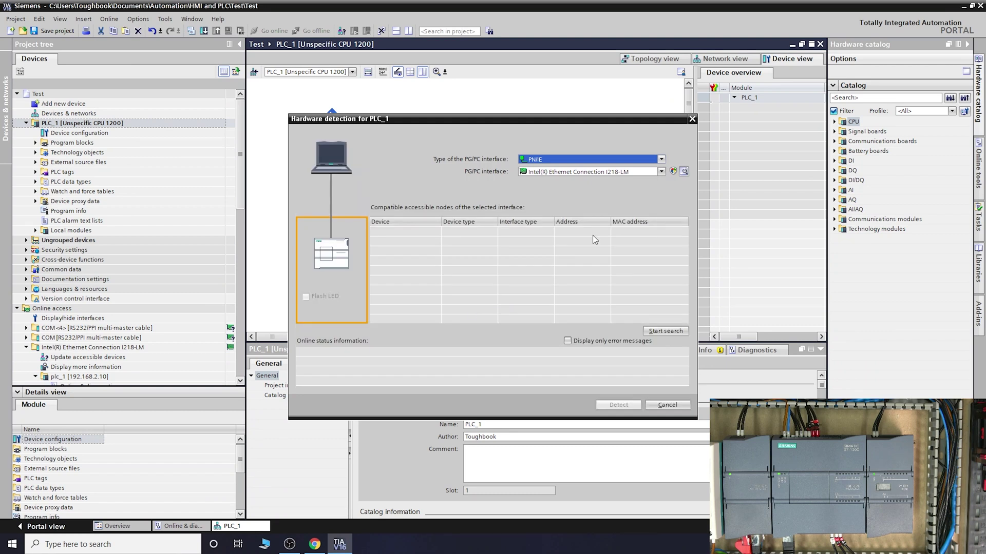
{"action": "left_click", "coordinate": [666, 331]}
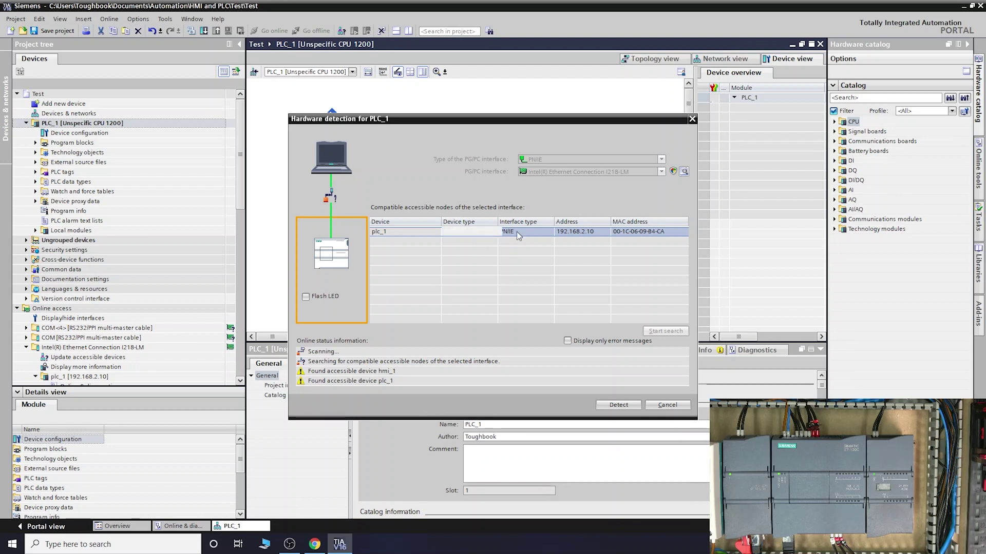
{"action": "left_click", "coordinate": [618, 405]}
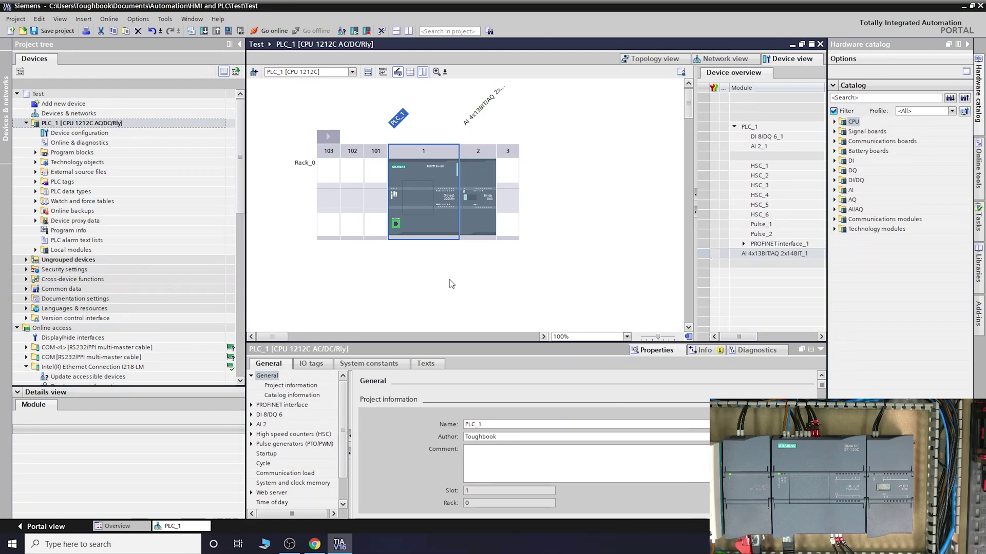
- Inspect the device view, selecting the analog module, rack and CPU in turn
{"action": "left_click", "coordinate": [834, 122]}
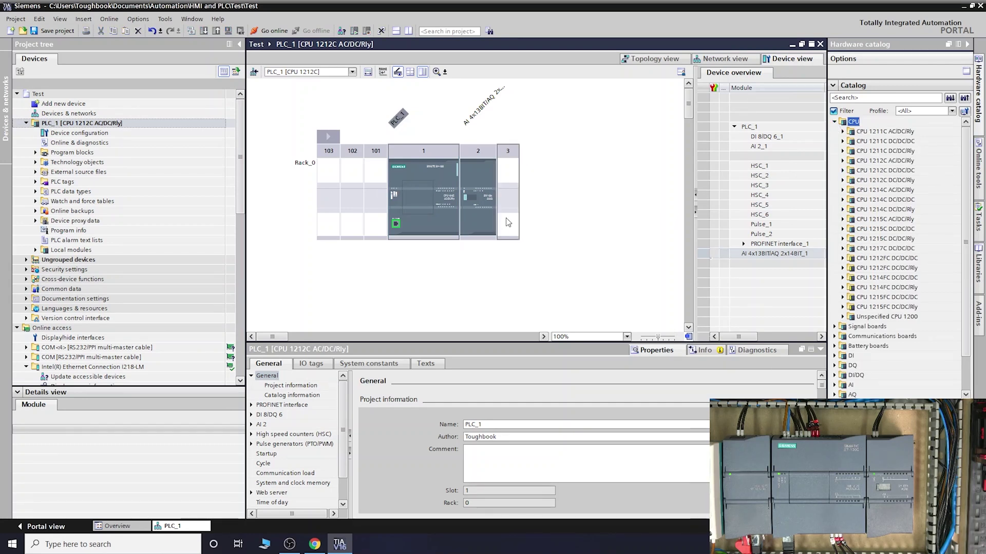
{"action": "left_click", "coordinate": [473, 210]}
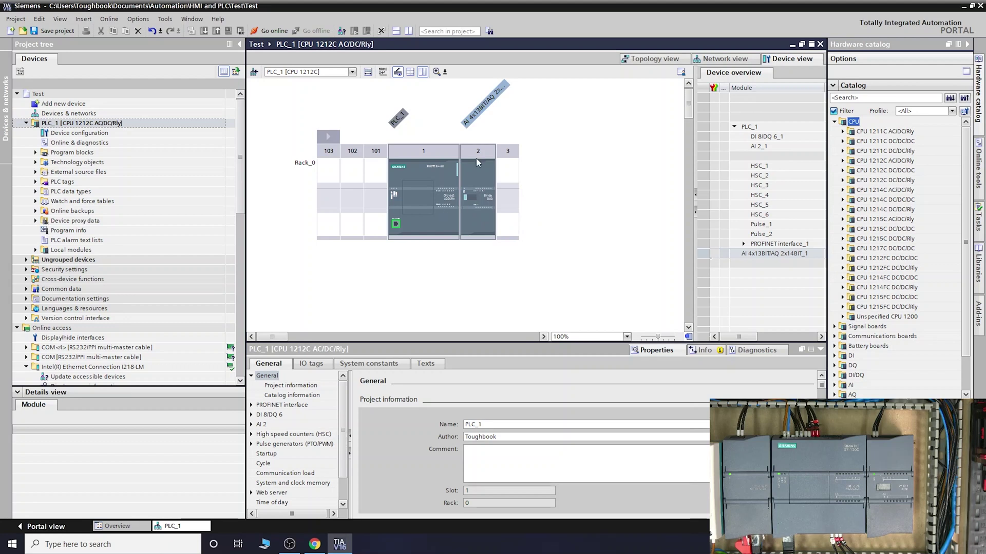
{"action": "left_click", "coordinate": [467, 163]}
{"action": "left_click", "coordinate": [430, 165]}
{"action": "left_click", "coordinate": [464, 208], "text": "ctrl"}
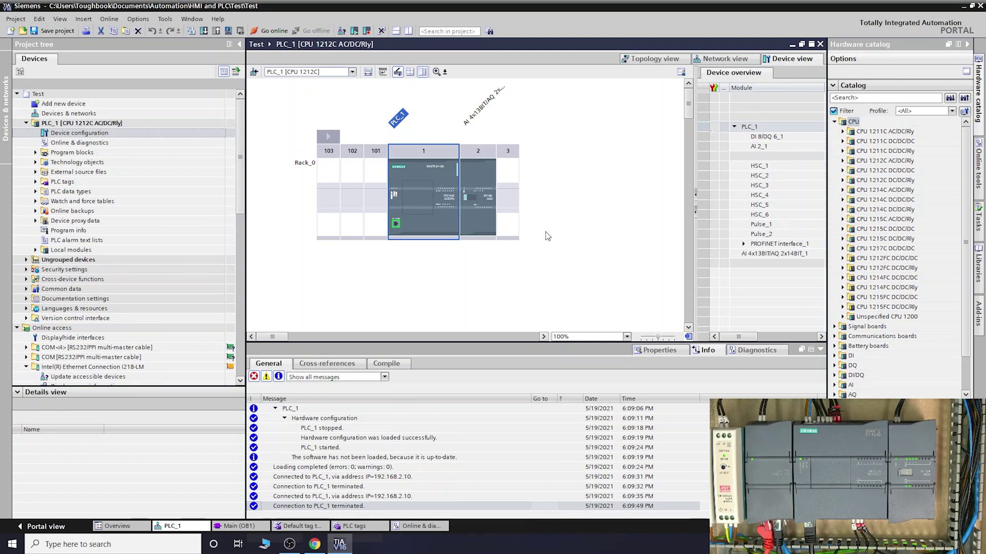
{"action": "left_click", "coordinate": [520, 239]}
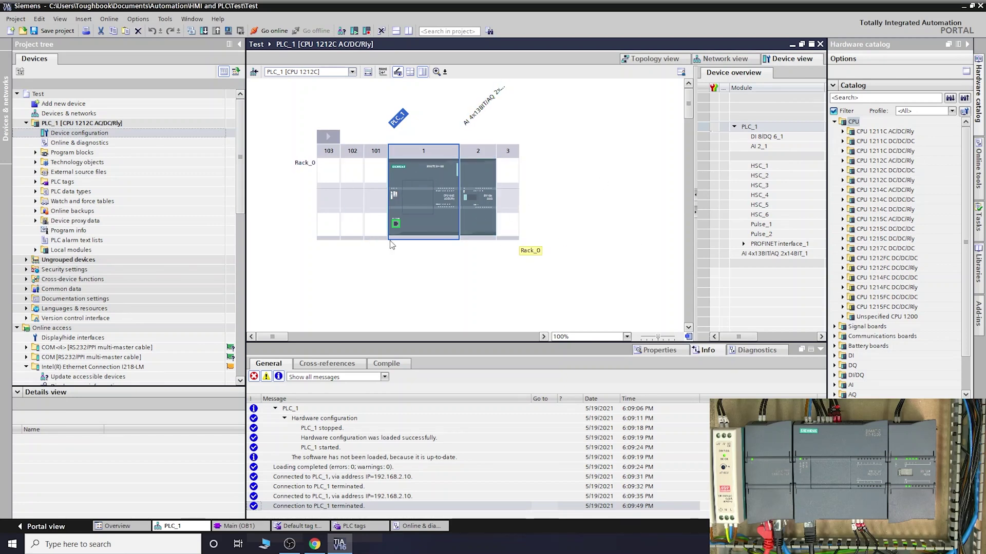
- Open the CPU PROFINET interface's Ethernet addresses, showing IP 192.168.2.10 and mask 255.255.255.0
{"action": "left_click", "coordinate": [401, 225]}
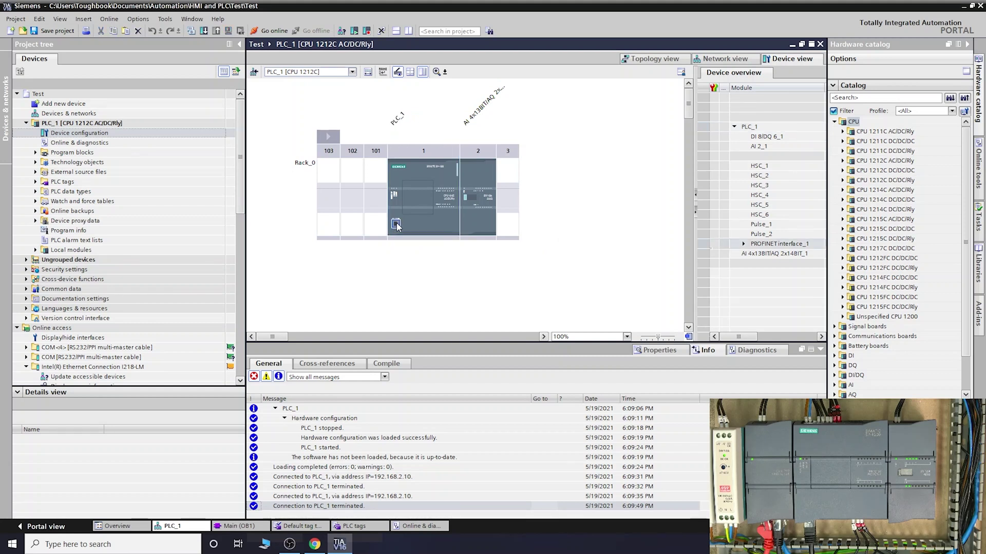
{"action": "double_click", "coordinate": [399, 225]}
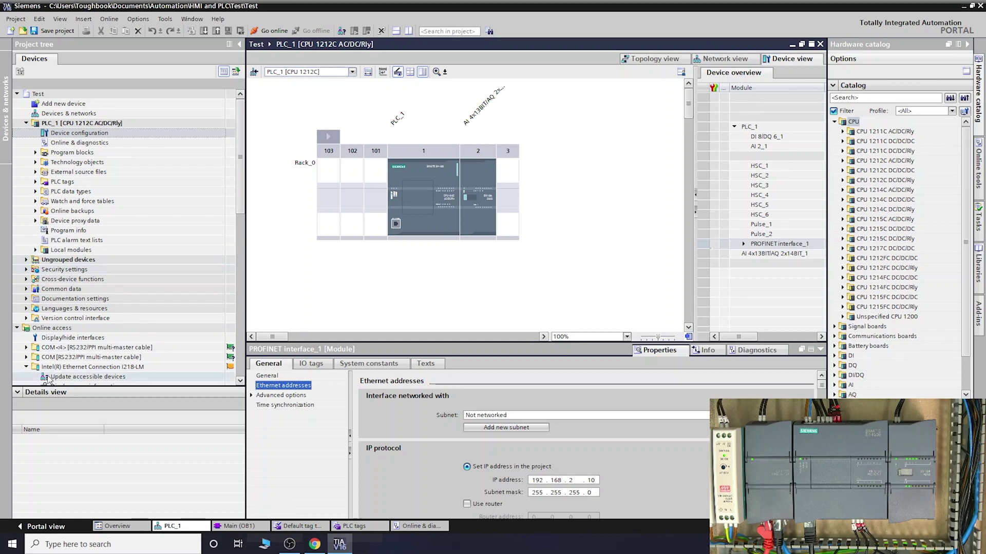
{"action": "scroll", "coordinate": [237, 192], "scroll_direction": "down", "scroll_amount": 2}
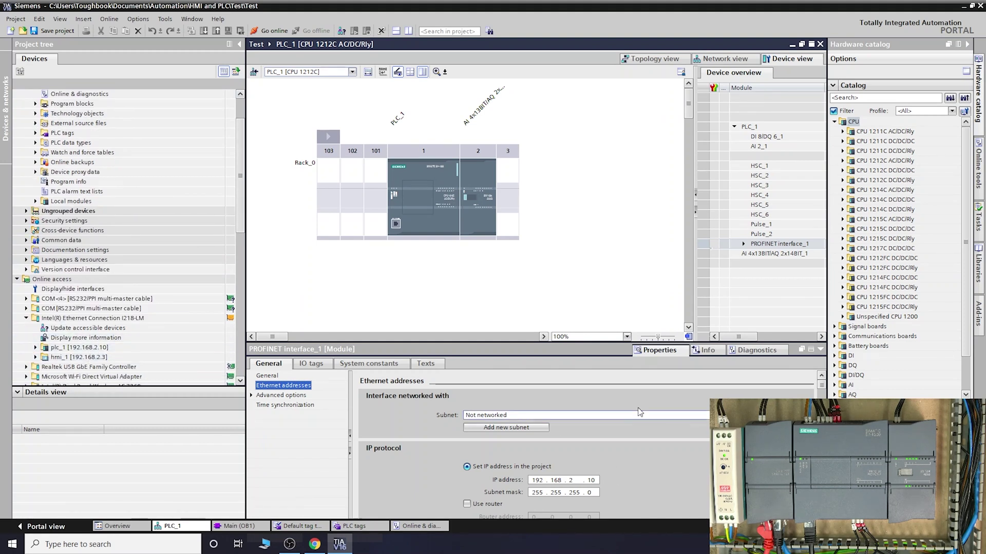
- Go online with the PLC_1 CPU and upload its program, continuing past the upload preview
{"action": "left_click", "coordinate": [451, 177]}
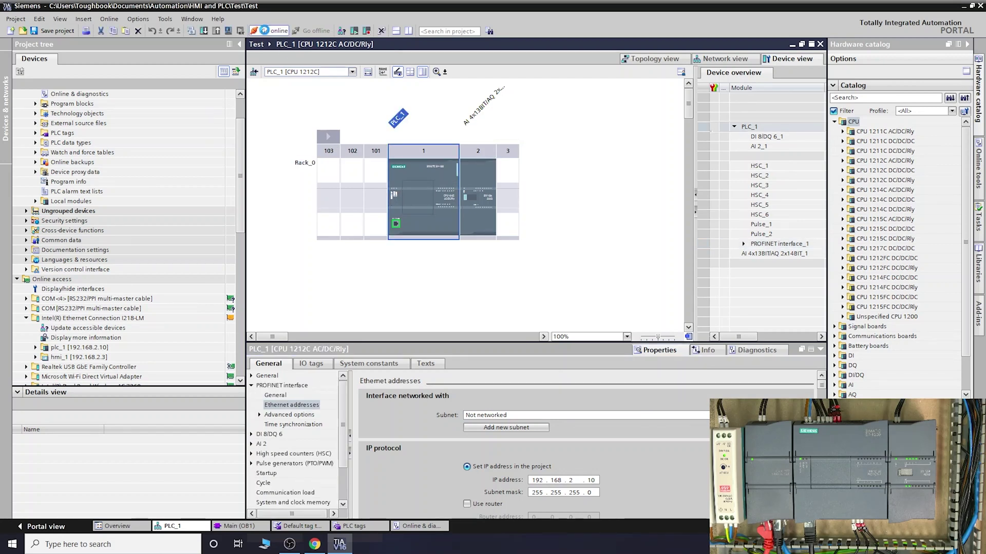
{"action": "left_click", "coordinate": [266, 32]}
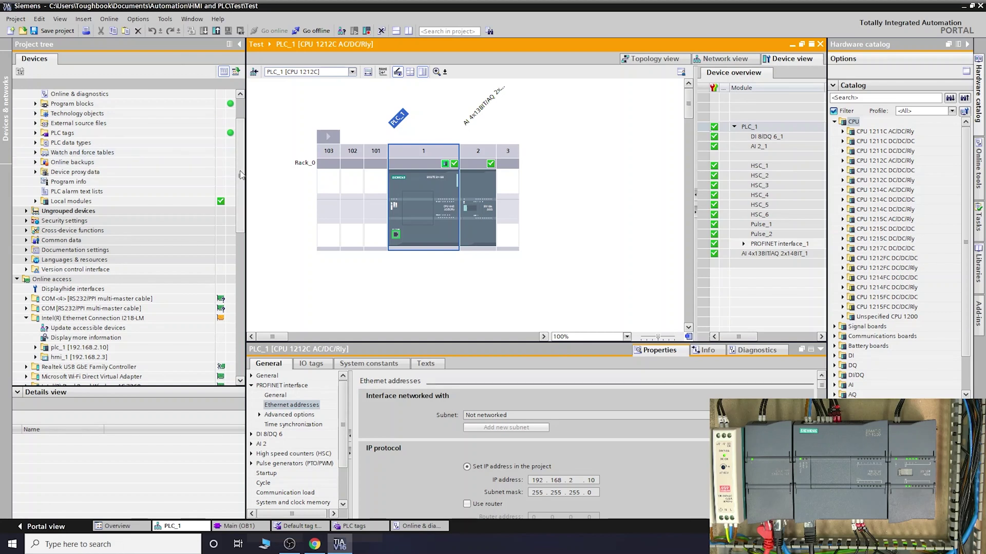
{"action": "scroll", "coordinate": [243, 138], "scroll_direction": "up", "scroll_amount": 2}
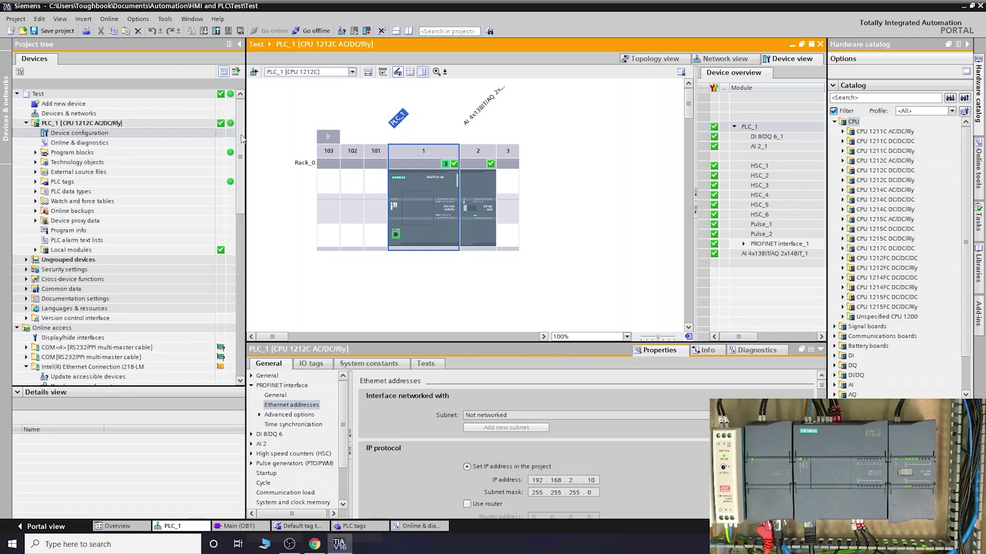
{"action": "left_click", "coordinate": [216, 32]}
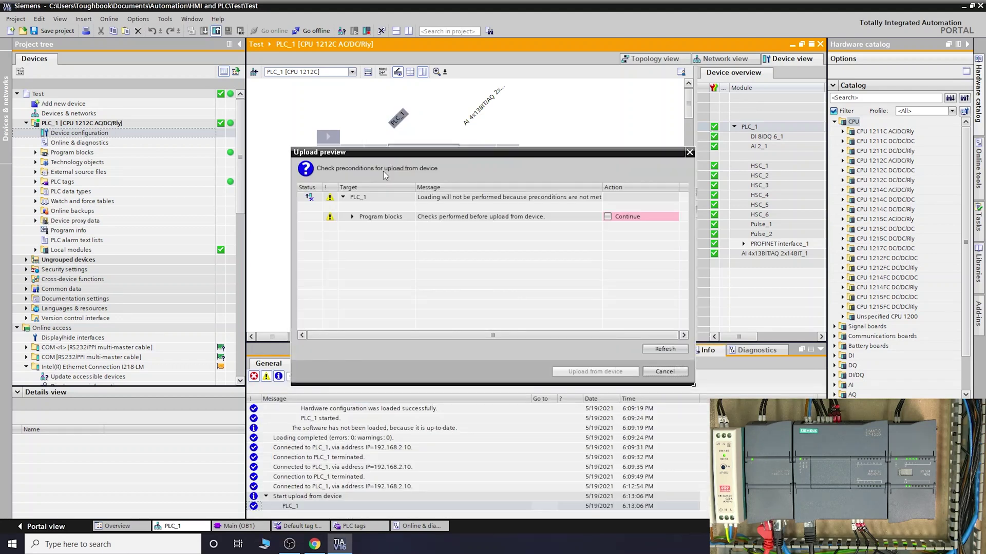
{"action": "left_click", "coordinate": [608, 217]}
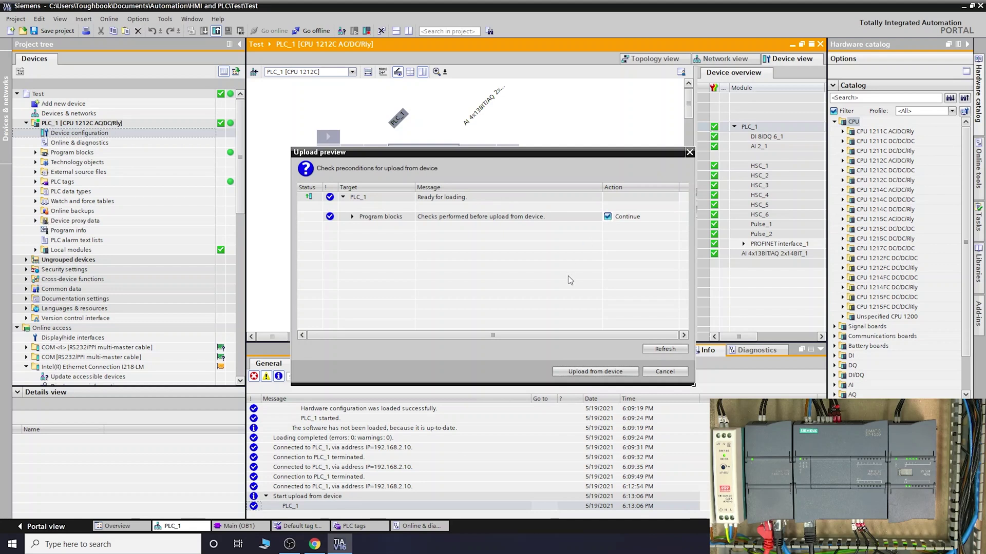
{"action": "left_click", "coordinate": [598, 371]}
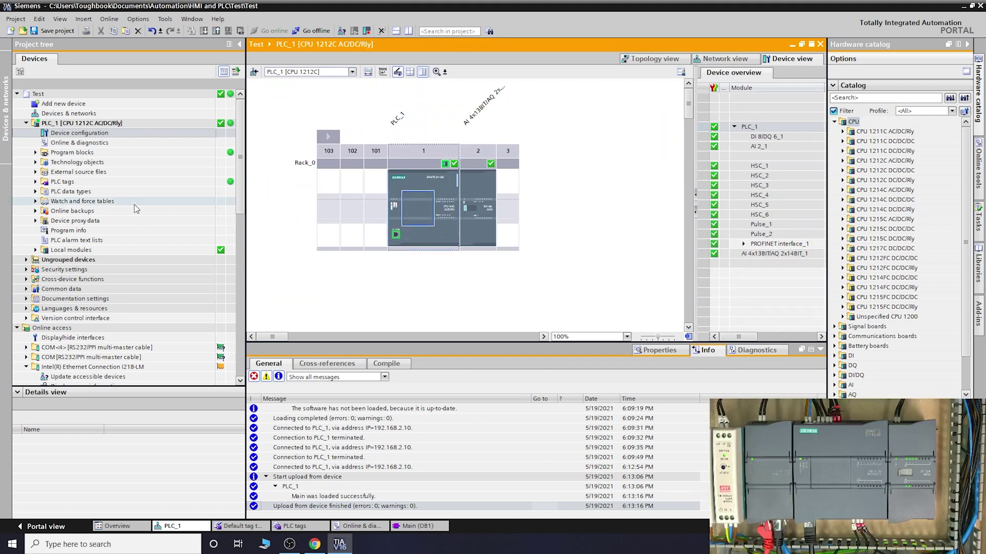
- Open Main [OB1] to view the Start %I0.0 / Stop %I0.1 / Run %Q0.0 rung
{"action": "left_click", "coordinate": [35, 152]}
{"action": "left_click", "coordinate": [77, 172]}
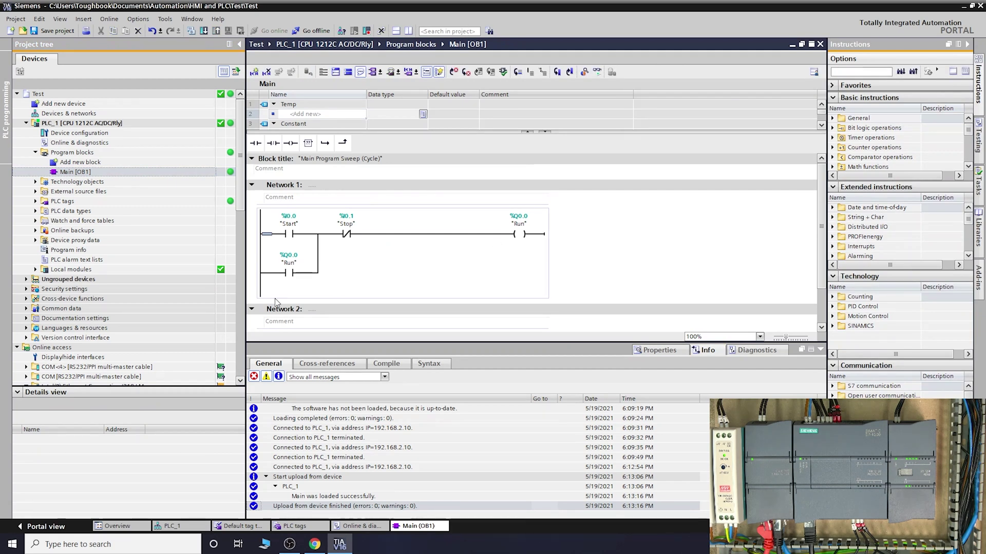
{"action": "left_click", "coordinate": [252, 310]}
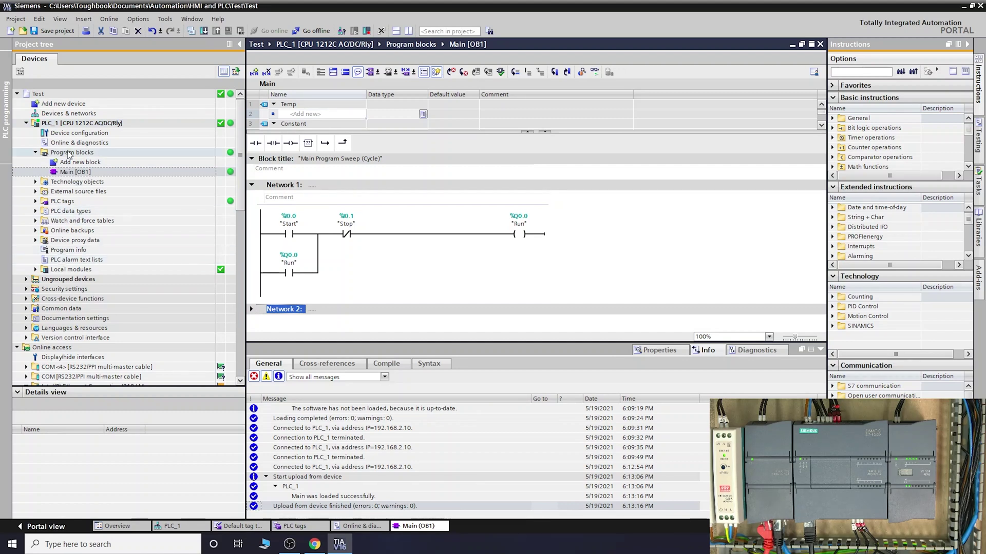
{"action": "left_click", "coordinate": [80, 125]}
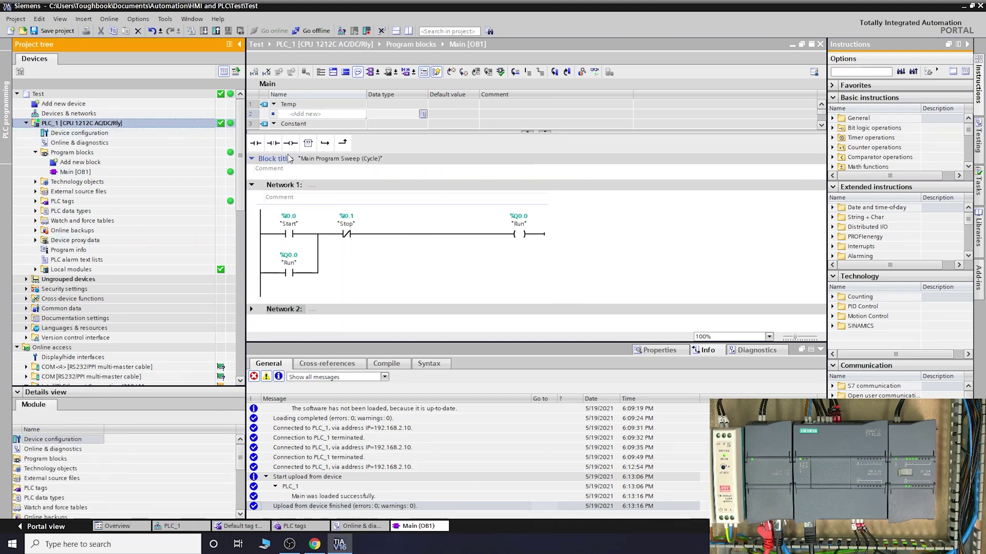
- Change the CPU's PROFINET IP address from 192.168.2.10 to 192.168.2.2 in device configuration
{"action": "double_click", "coordinate": [85, 134]}
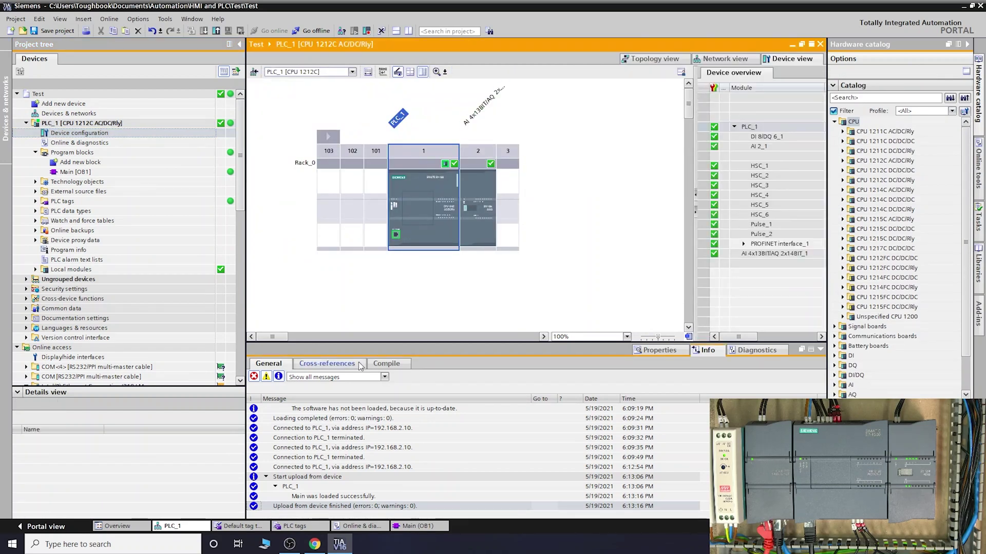
{"action": "left_click", "coordinate": [396, 236]}
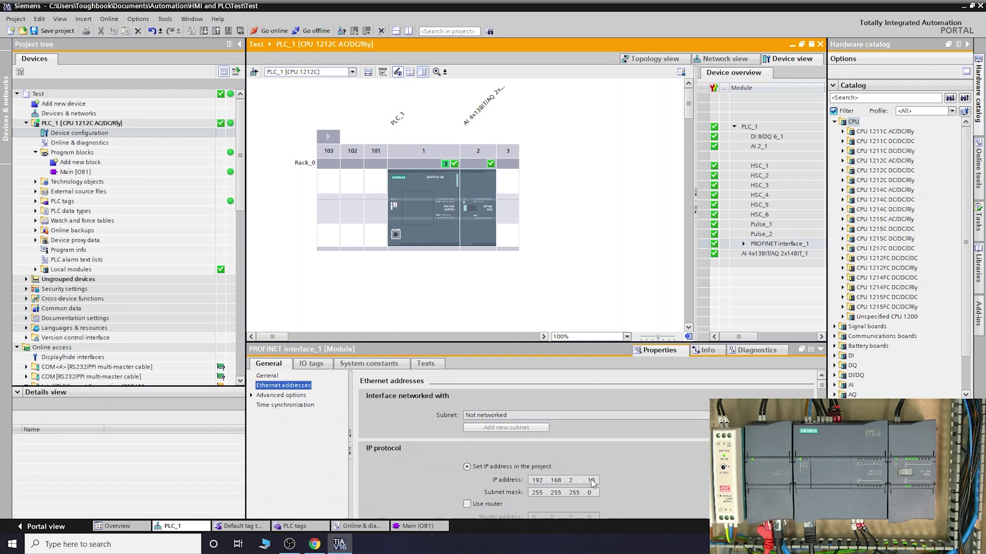
{"action": "double_click", "coordinate": [589, 480]}
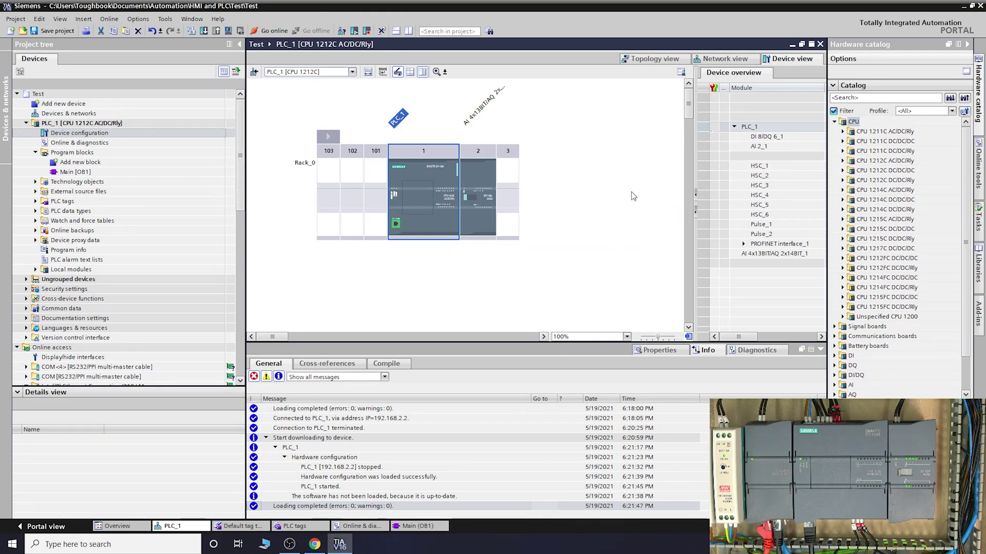
{"action": "left_click", "coordinate": [425, 213]}
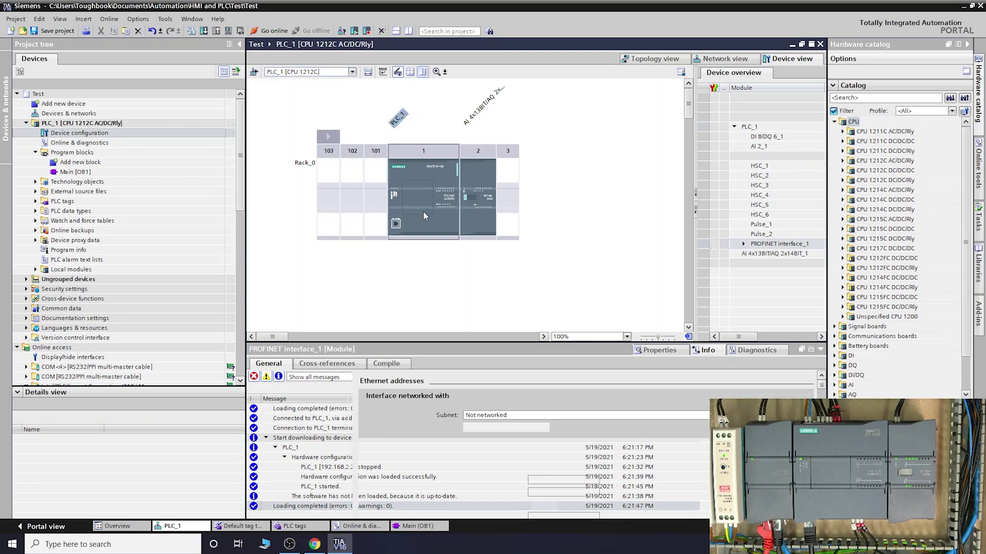
{"action": "left_click", "coordinate": [447, 212]}
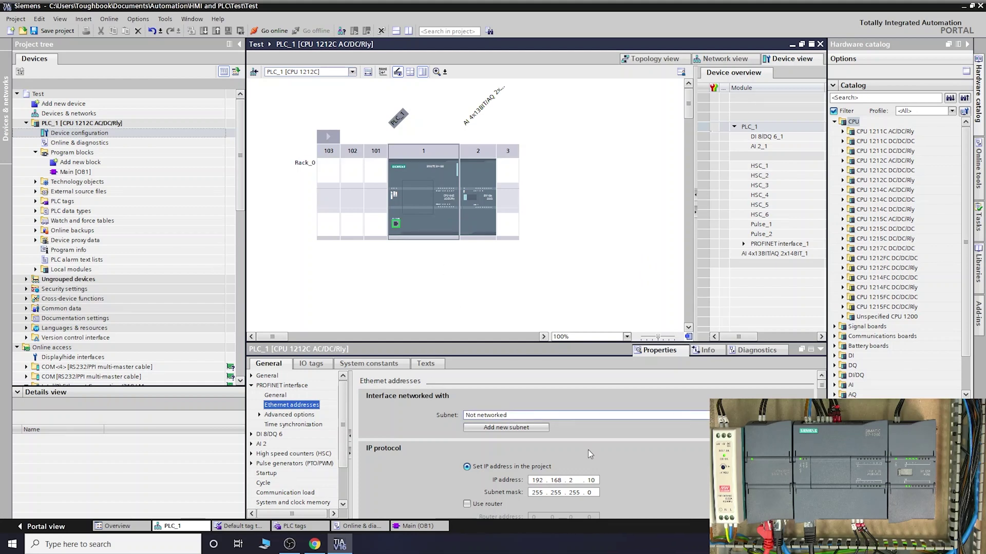
{"action": "double_click", "coordinate": [589, 480]}
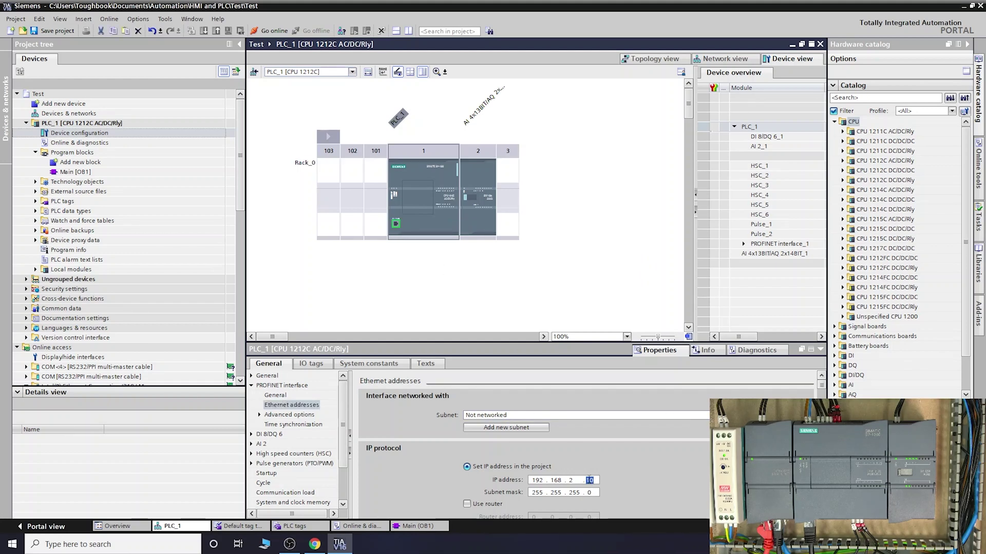
{"action": "type", "text": "2"}
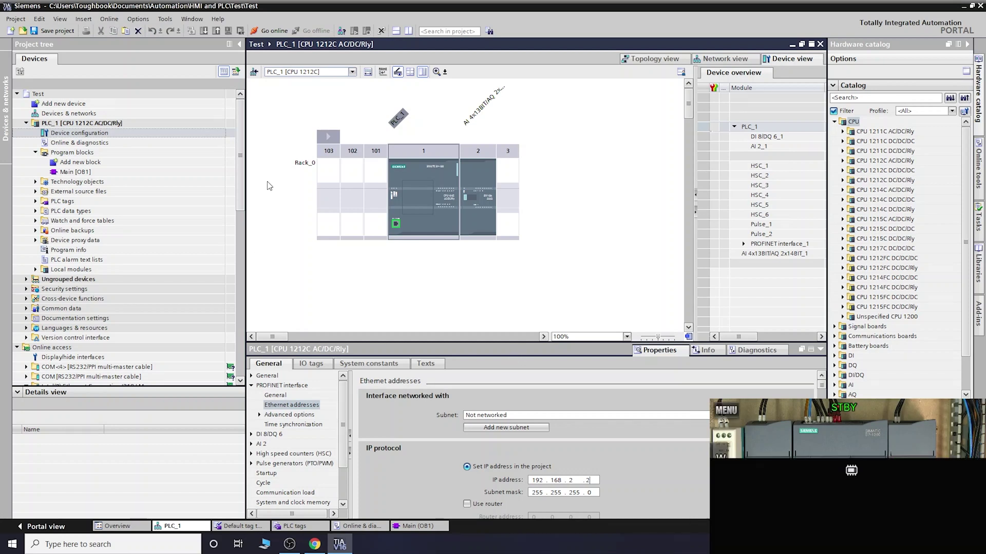
- Download the configuration with IP 192.168.2.2 to PLC_1, finishing with 0 errors
{"action": "left_click", "coordinate": [430, 165]}
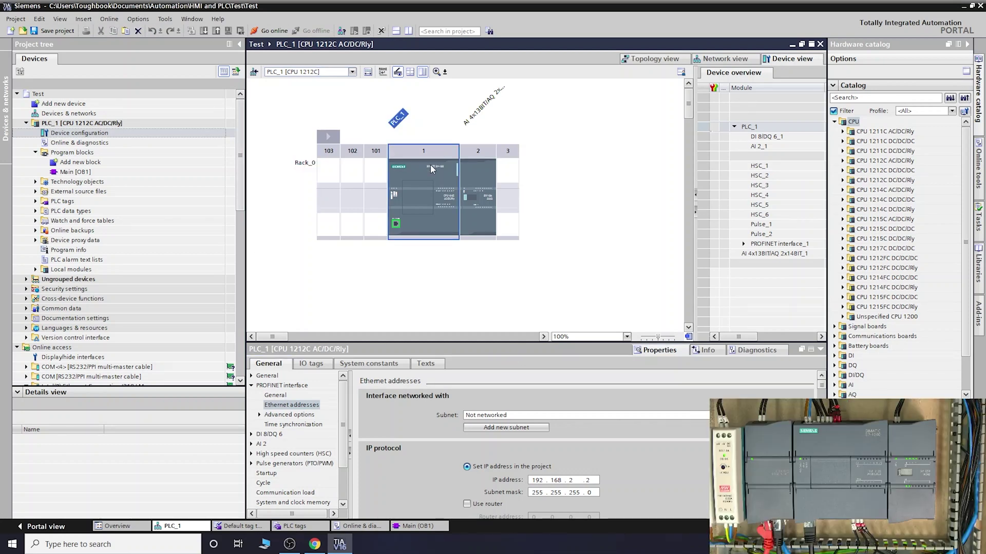
{"action": "left_click", "coordinate": [205, 32]}
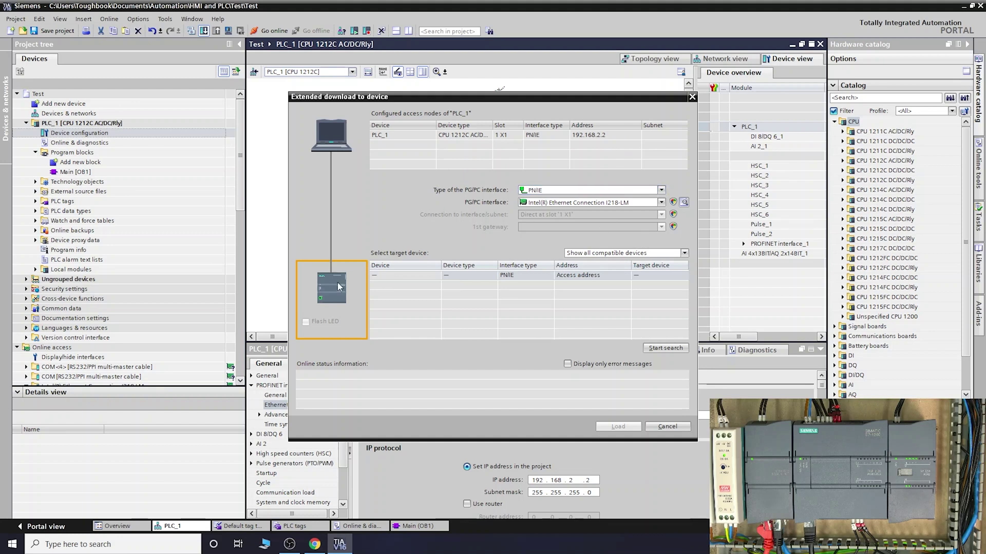
{"action": "left_click", "coordinate": [666, 348]}
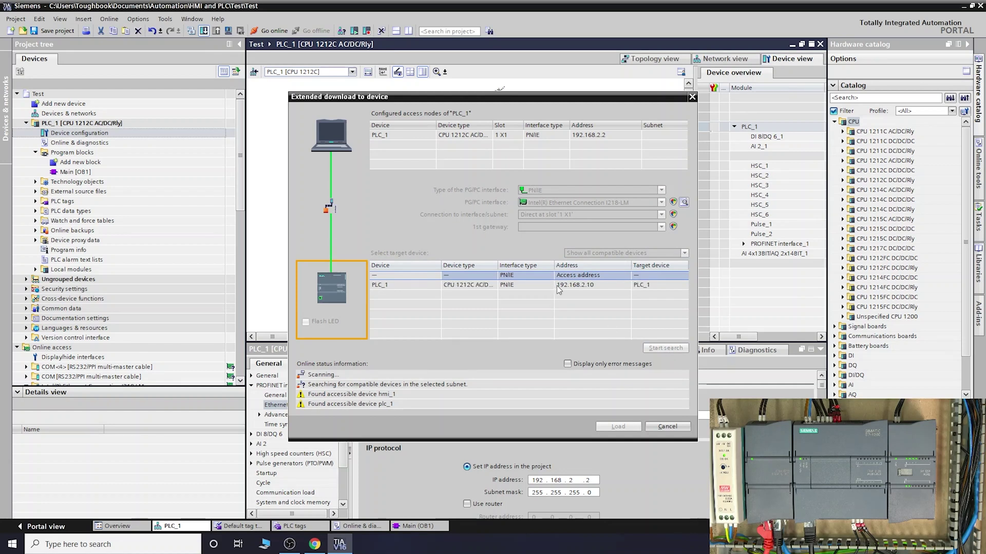
{"action": "left_click", "coordinate": [618, 427]}
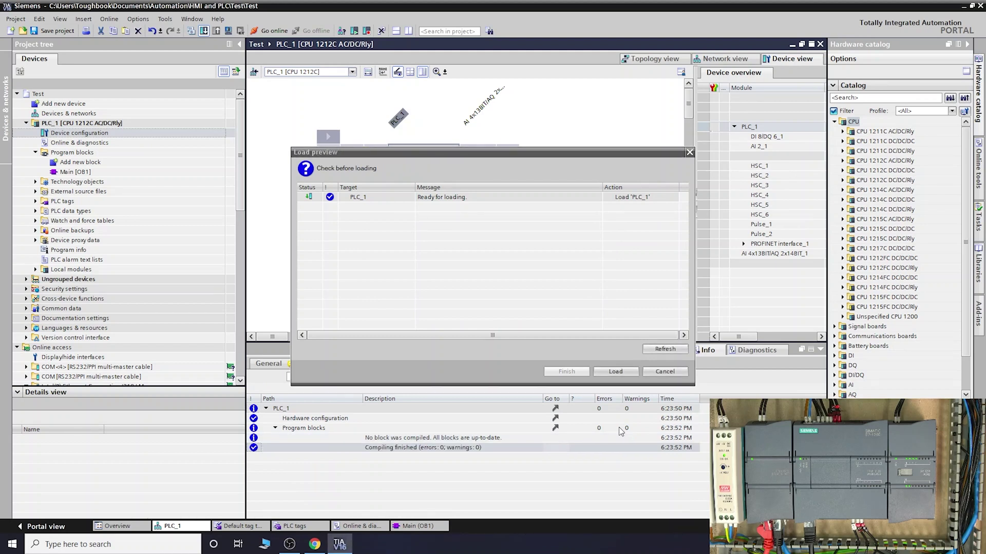
{"action": "left_click", "coordinate": [613, 371]}
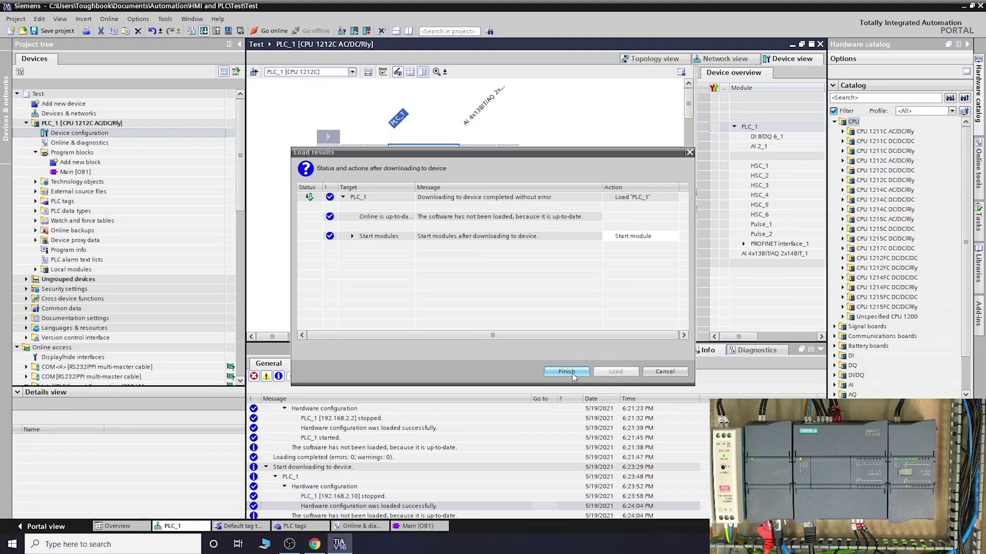
{"action": "left_click", "coordinate": [567, 372]}
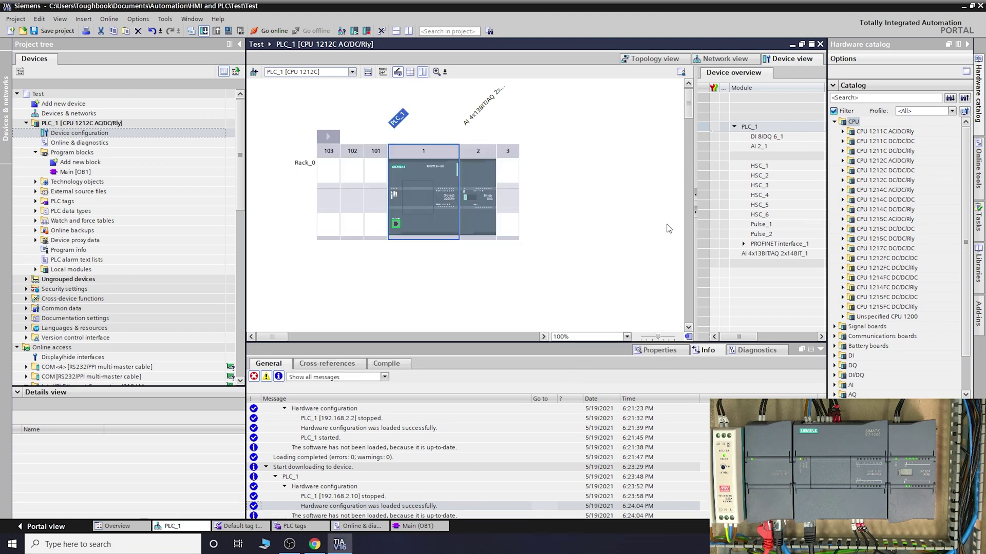
- Scan for accessible devices and select plc_1, now listed at 192.168.2.2
{"action": "left_click", "coordinate": [341, 31]}
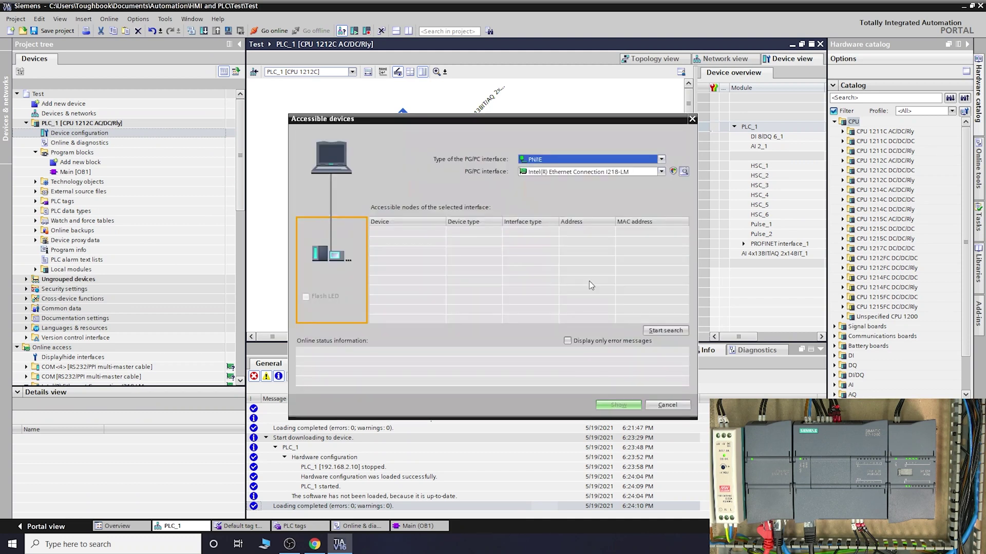
{"action": "left_click", "coordinate": [664, 329]}
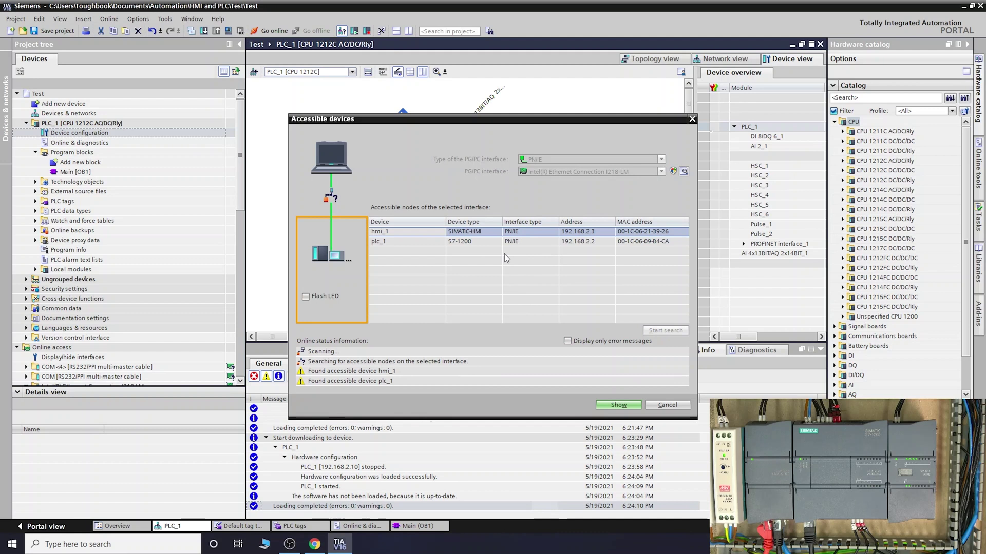
{"action": "left_click", "coordinate": [404, 245]}
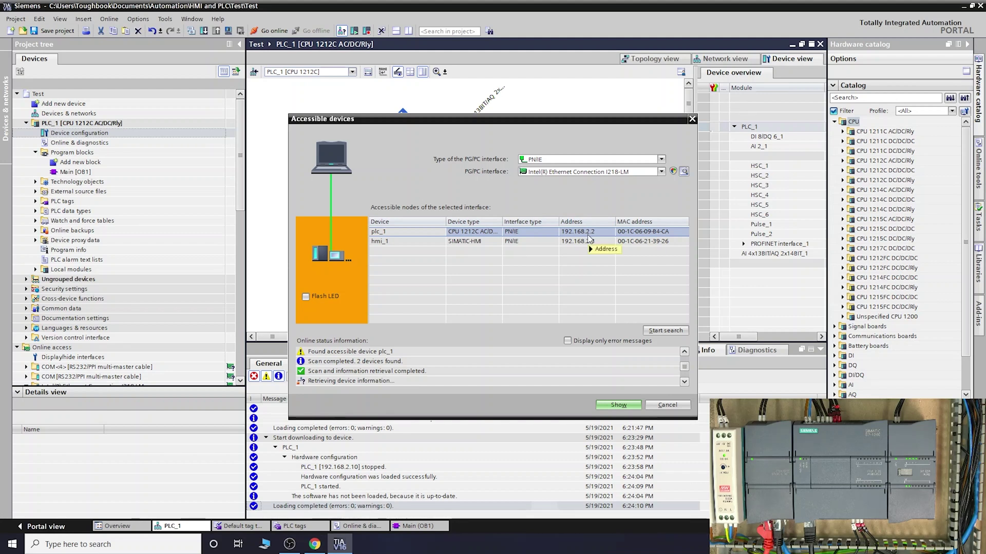
{"action": "mouse_move", "coordinate": [588, 236]}
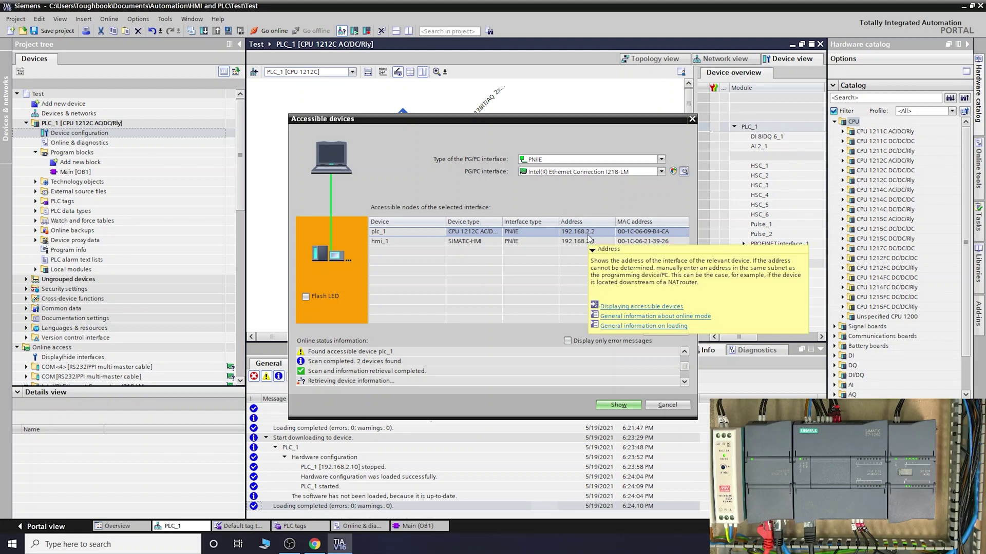